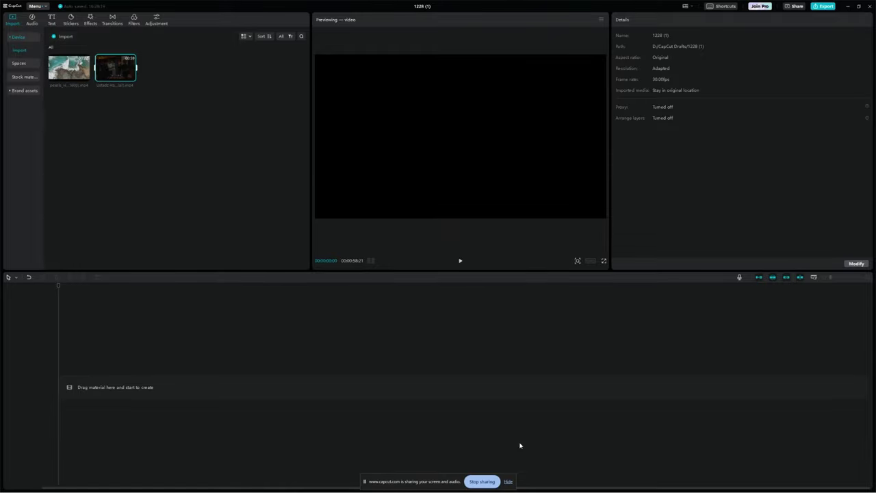
Switch from CapCut to the Chrome window showing the '1. Al- Fatihah' Drive folder
key(alt+Tab)
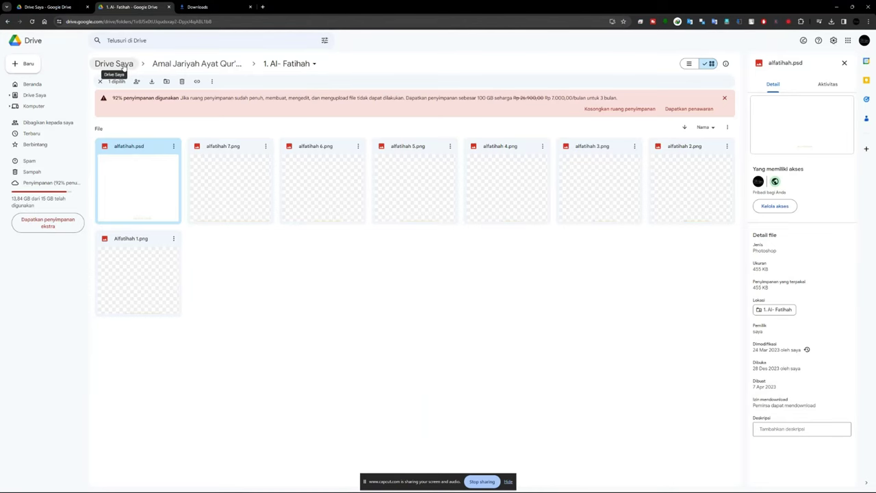
Go up via Amal Jariyah Ayat Qur'an Per Ayat to reopen '1. Al- Fatihah', then return to CapCut
click(115, 63)
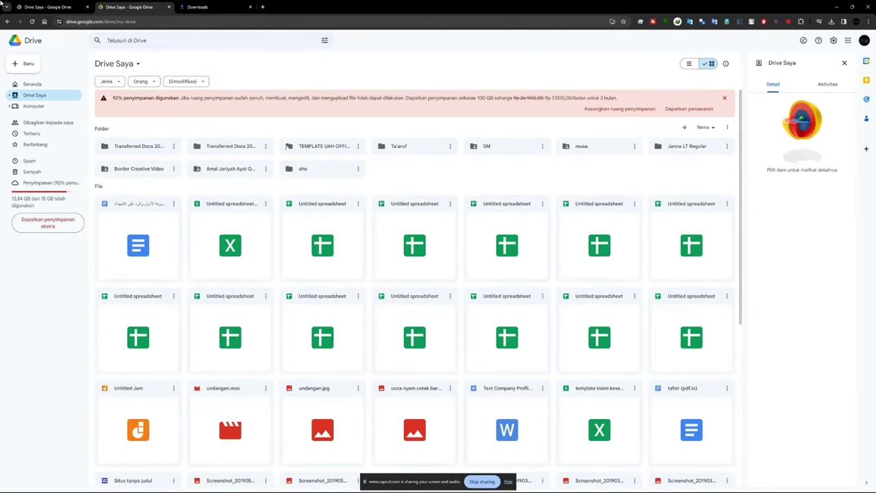
click(7, 21)
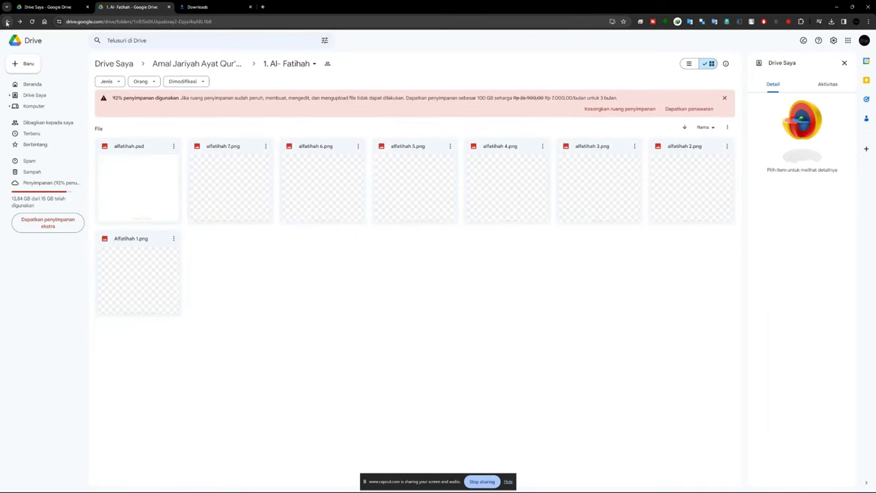
click(211, 65)
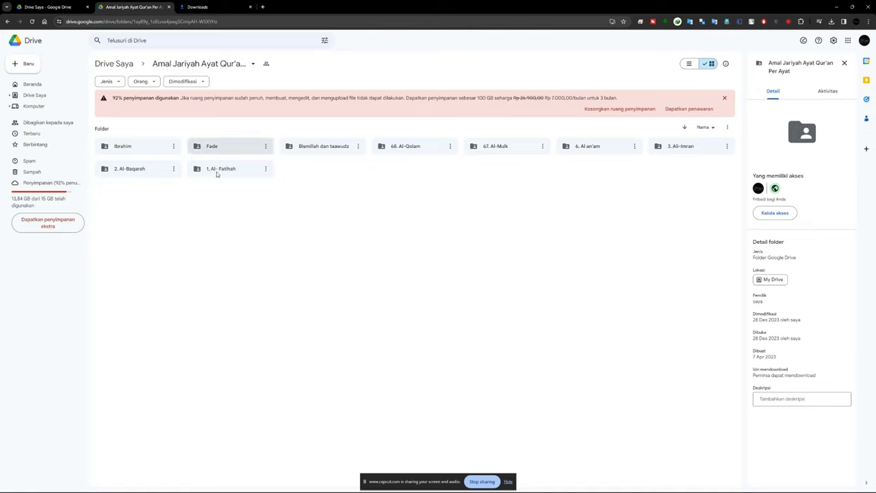
click(239, 172)
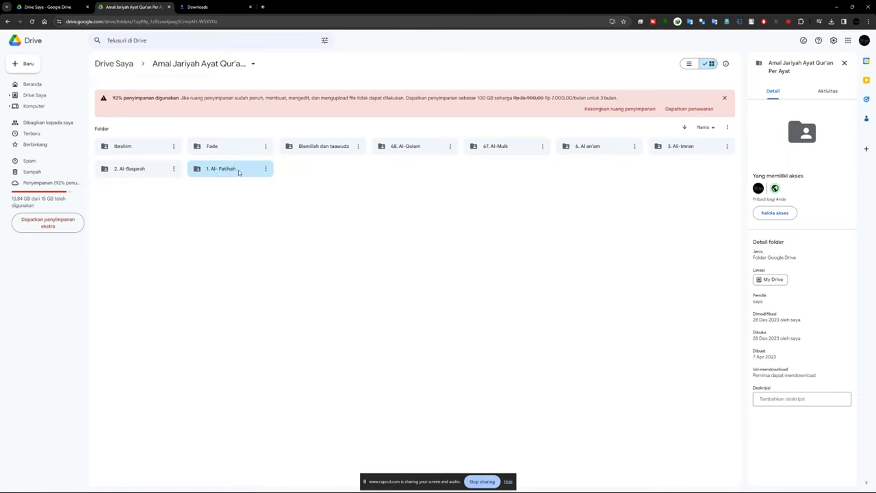
double_click(221, 171)
key(alt+Tab)
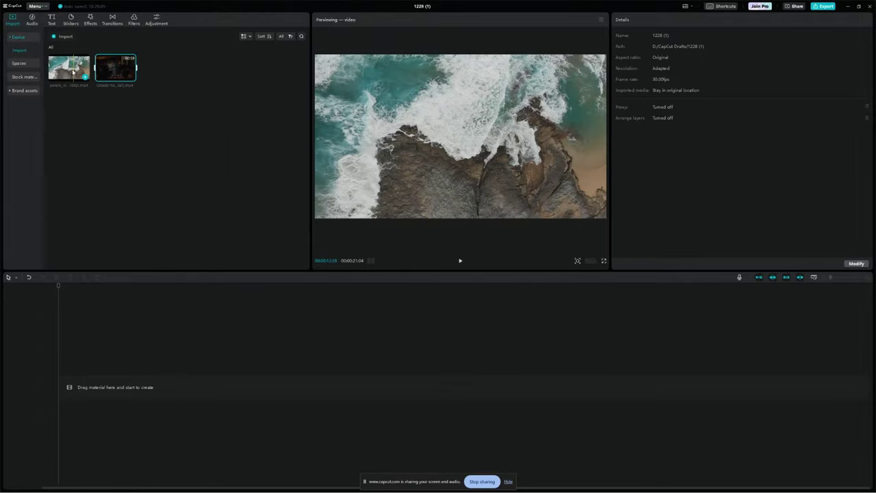
Put the ocean waves clip and the recitation's extracted audio on the timeline, deleting its video, and preview
drag(69, 68, 62, 381)
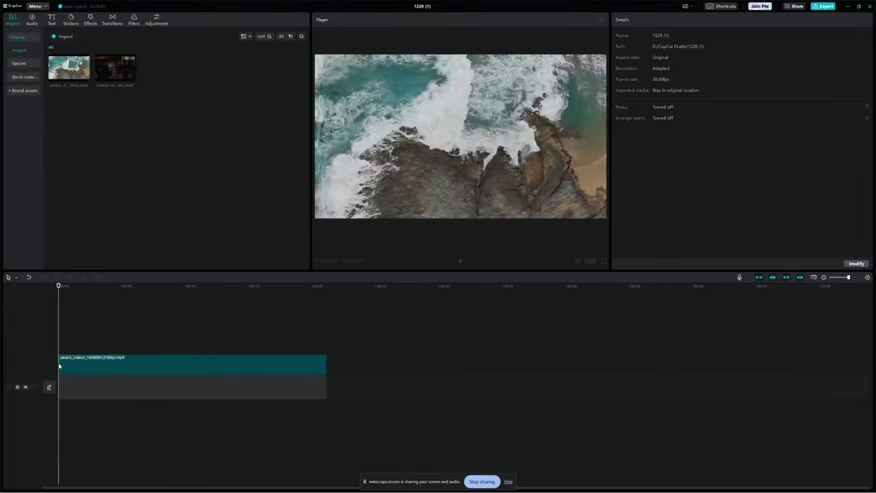
drag(121, 73, 58, 361)
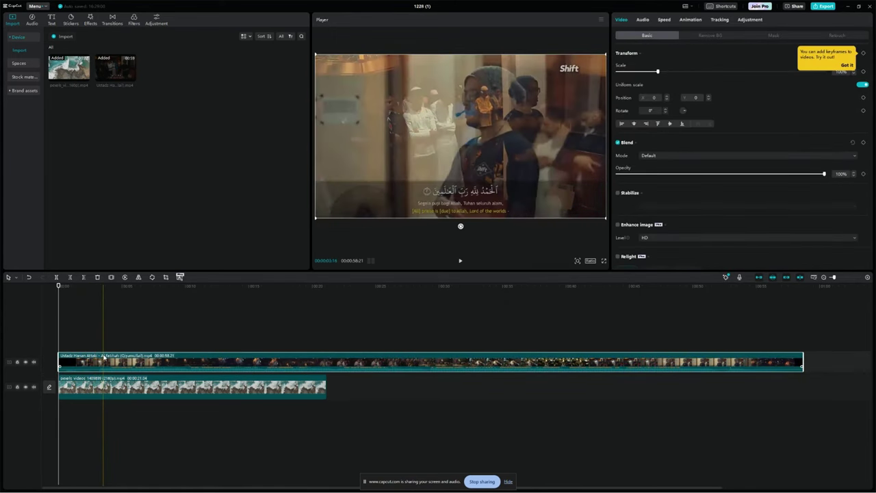
right_click(105, 361)
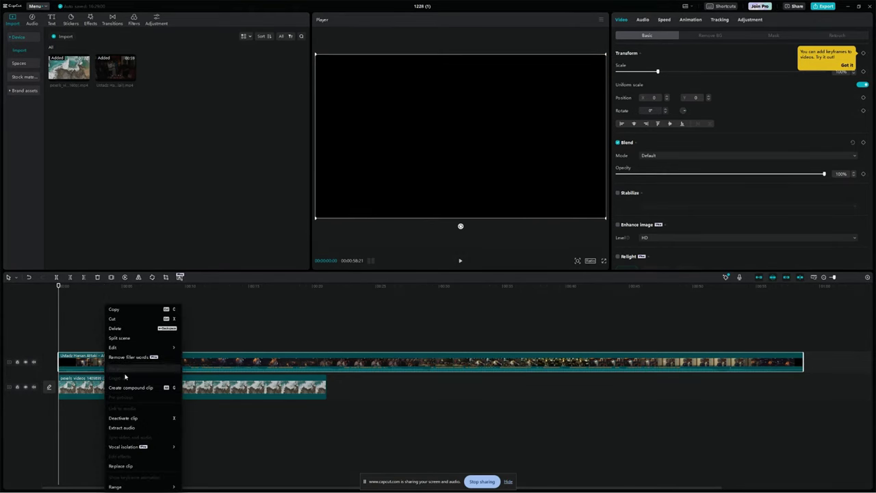
click(144, 428)
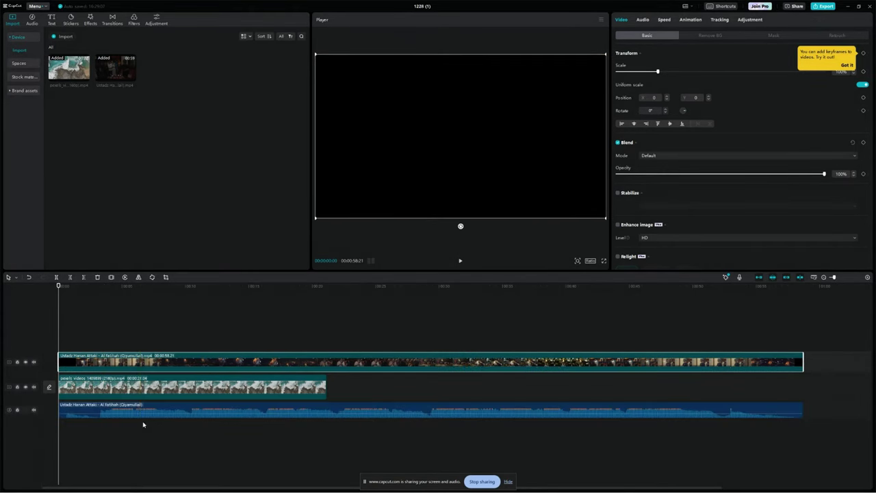
key(Delete)
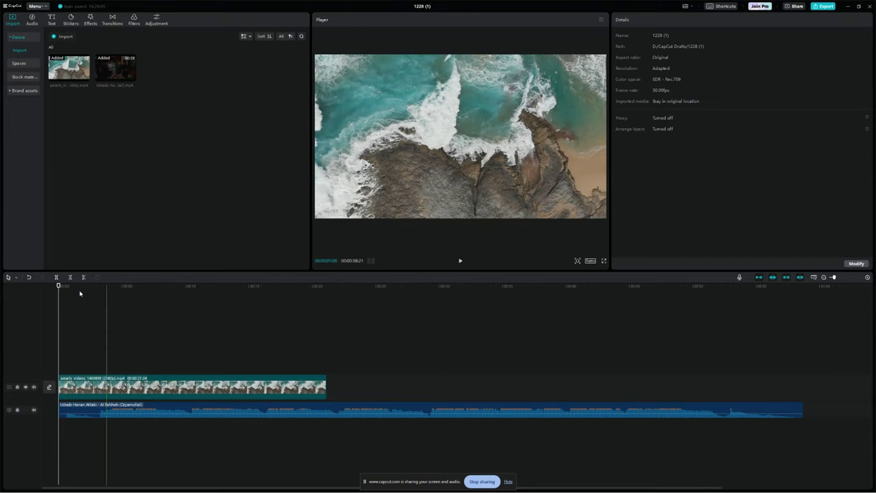
key(space)
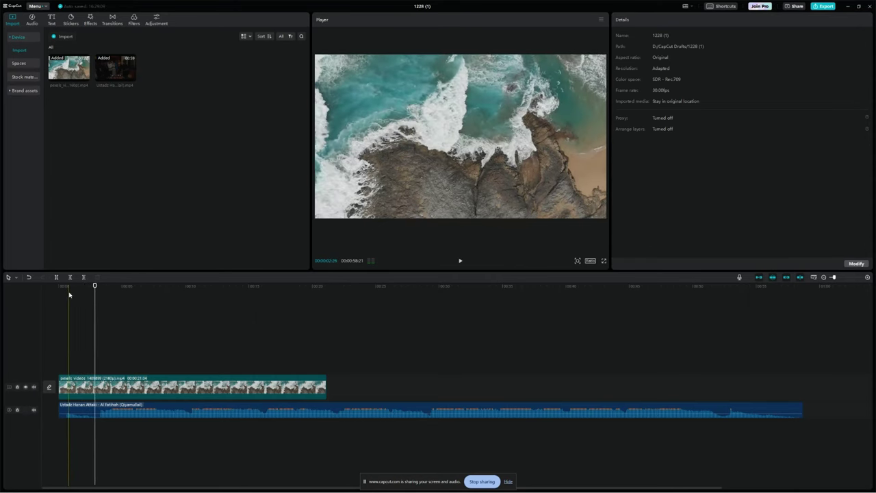
key(alt+Tab)
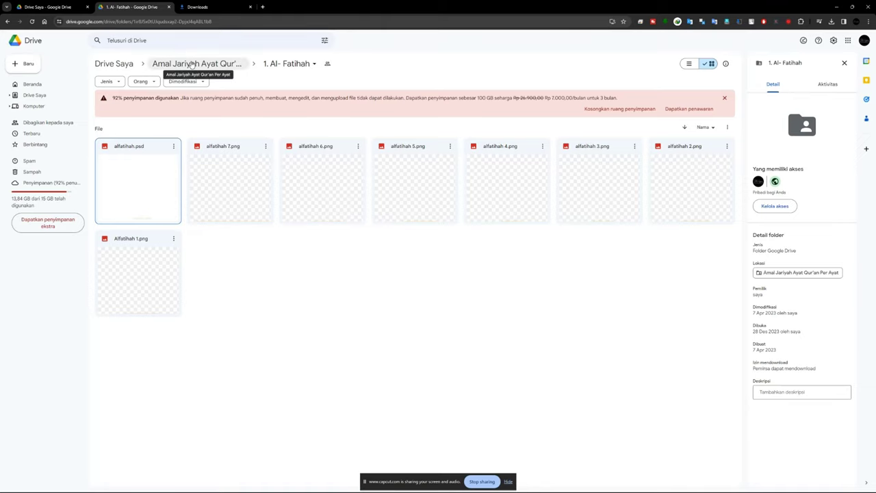
Open the Bismillah dan taawudz folder and preview bismillah.png and basmalah.png
click(192, 63)
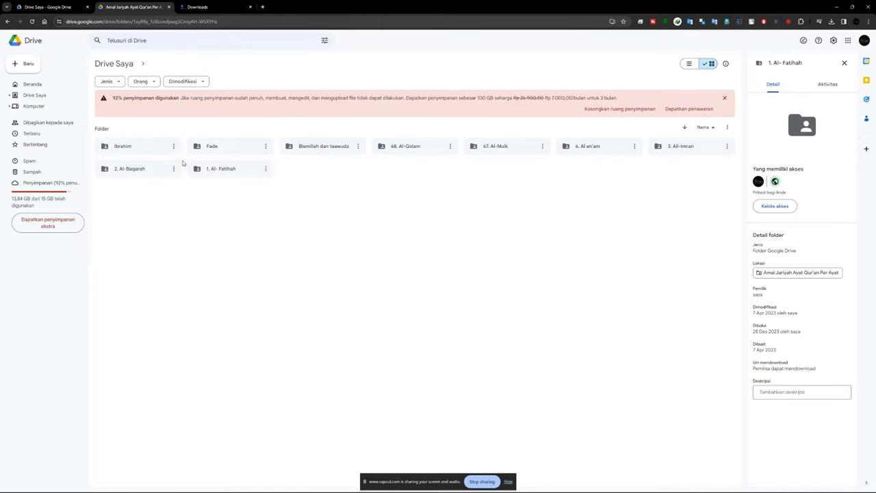
double_click(317, 149)
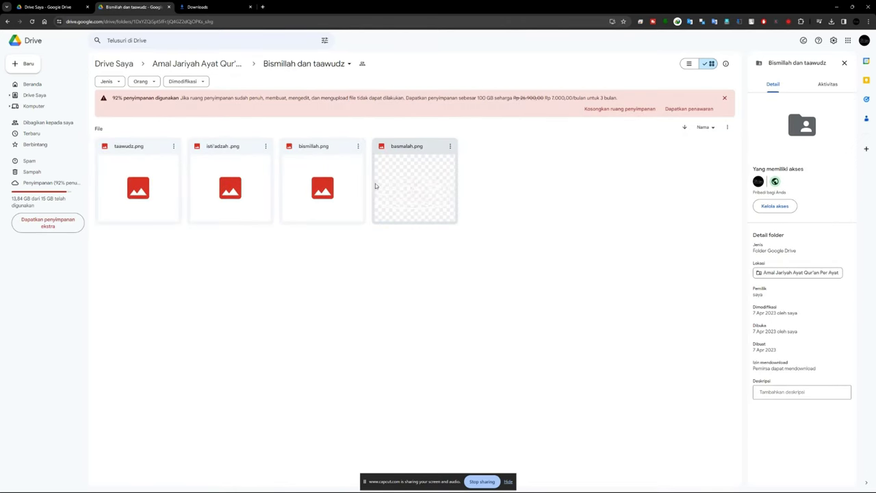
click(413, 180)
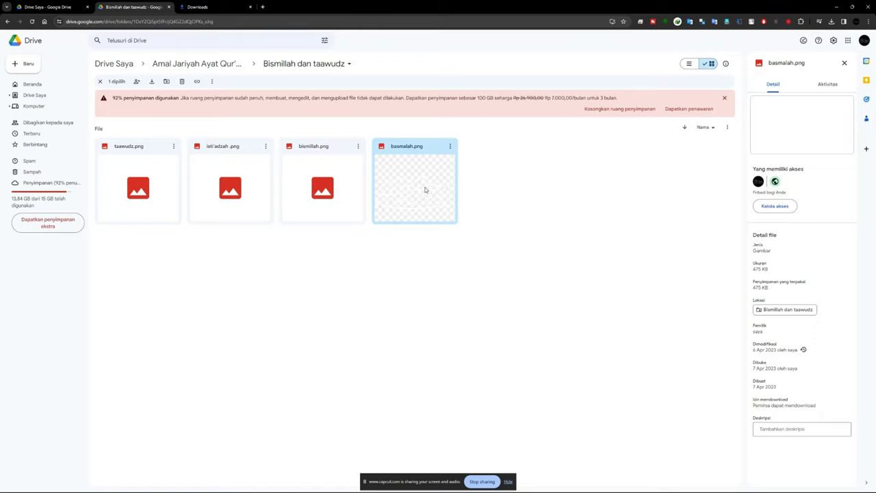
mouse_move(423, 190)
mouse_down()
mouse_move(390, 195)
mouse_move(391, 162)
mouse_up()
double_click(321, 188)
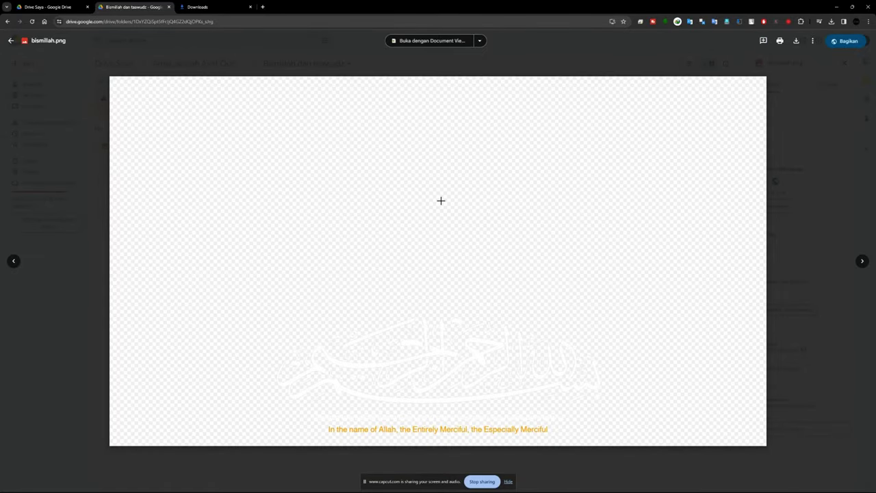
key(Escape)
double_click(442, 203)
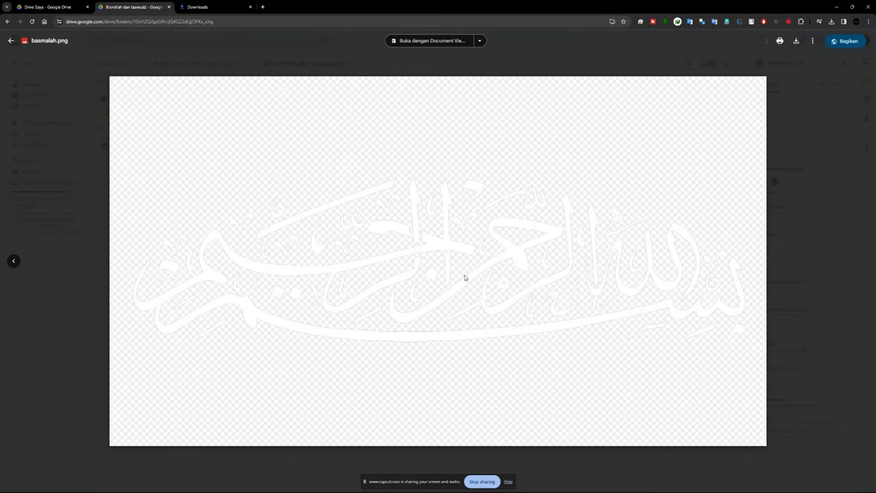
key(Escape)
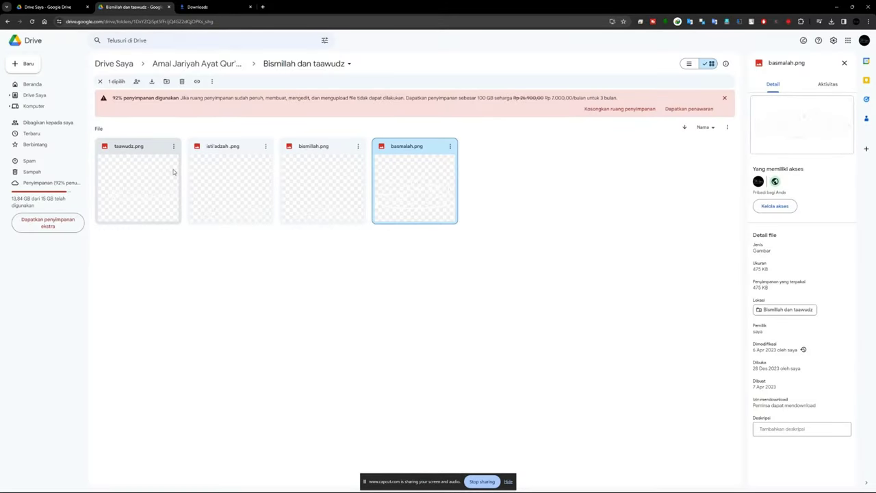
Download bismillah.png from the Bismillah dan taawudz folder
mouse_move(360, 200)
mouse_down()
mouse_move(421, 337)
mouse_move(332, 241)
mouse_up()
key(alt+Tab)
key(alt+Tab)
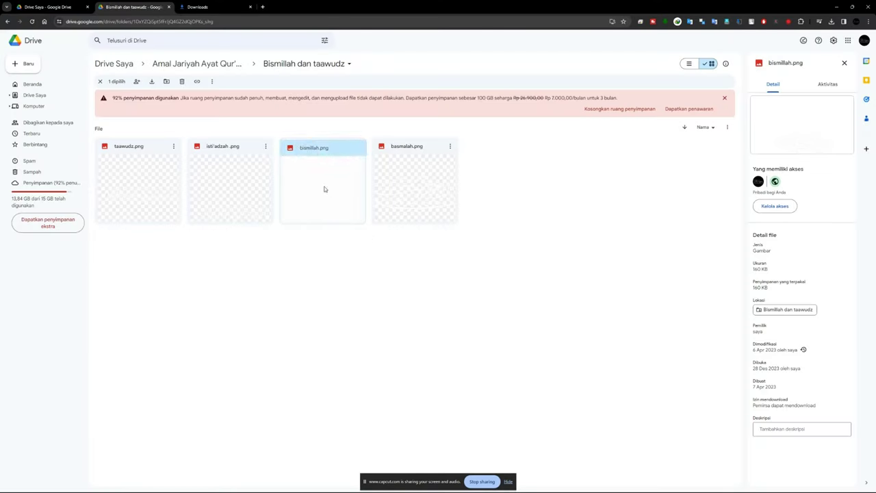
right_click(323, 185)
click(351, 208)
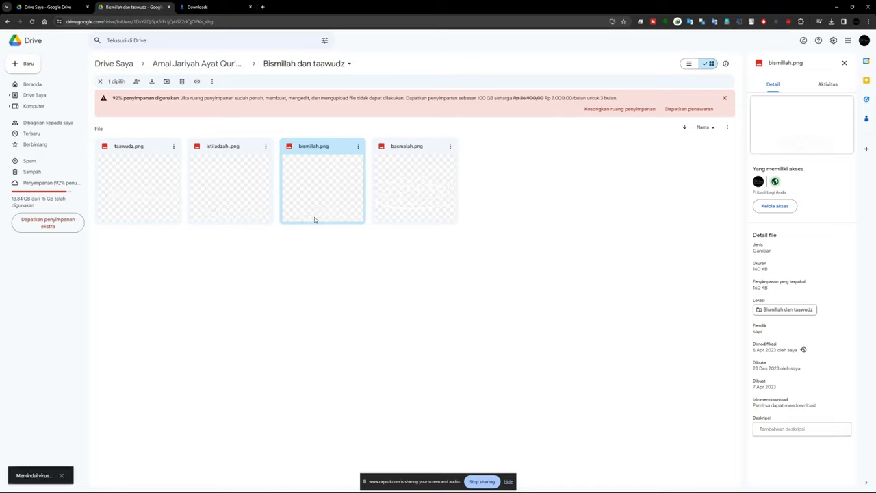
Drag the downloaded bismillah.png from Chrome's downloads into the CapCut project
key(ctrl+j)
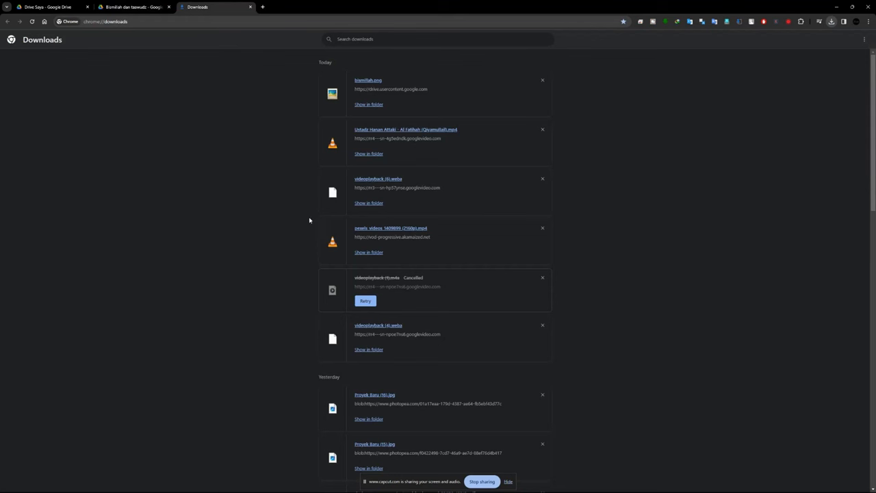
drag(375, 94, 452, 149)
key(alt+Tab)
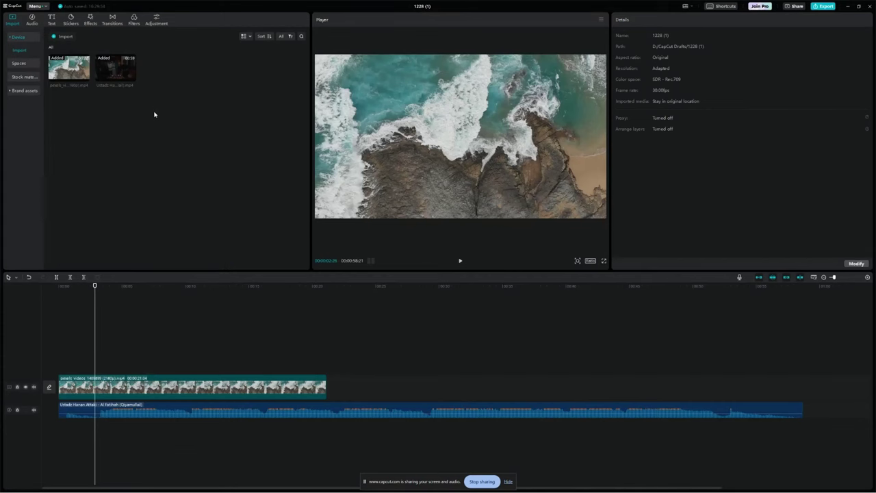
key(alt+Tab)
click(302, 108)
key(alt+Tab)
drag(267, 144, 189, 151)
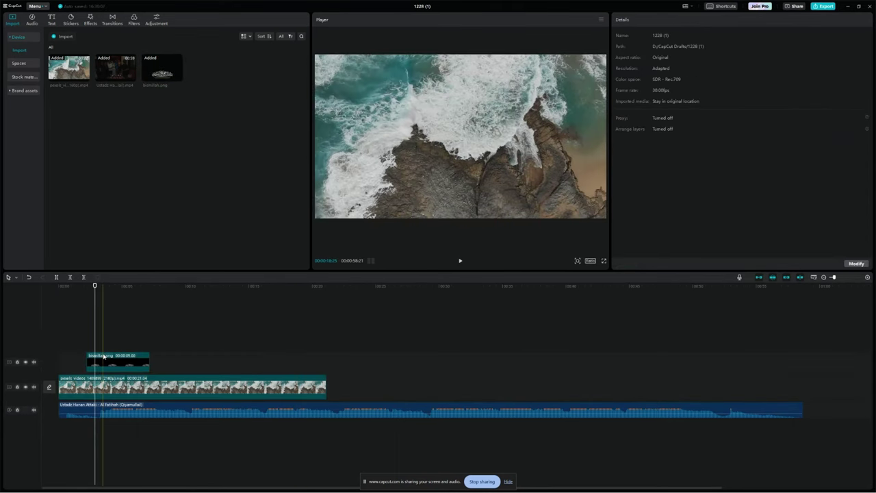
Move the bismillah overlay to 00:00 above the ocean track and play to check it
drag(104, 356, 68, 364)
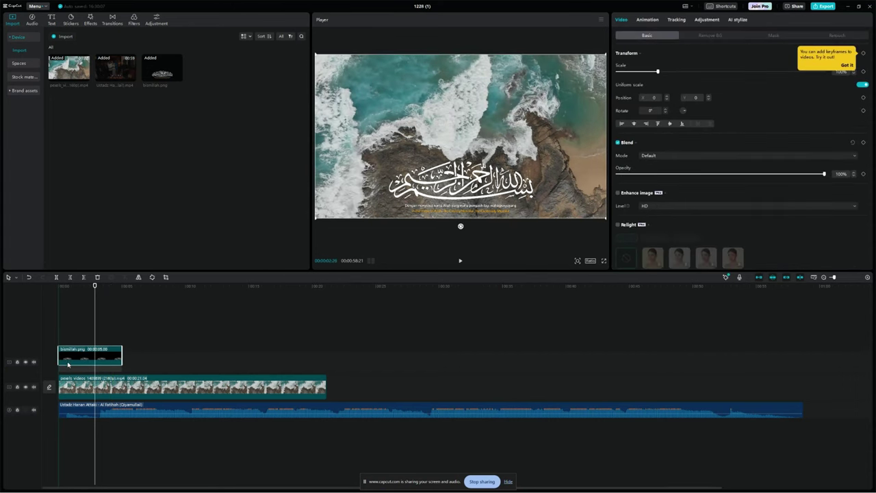
click(28, 288)
key(space)
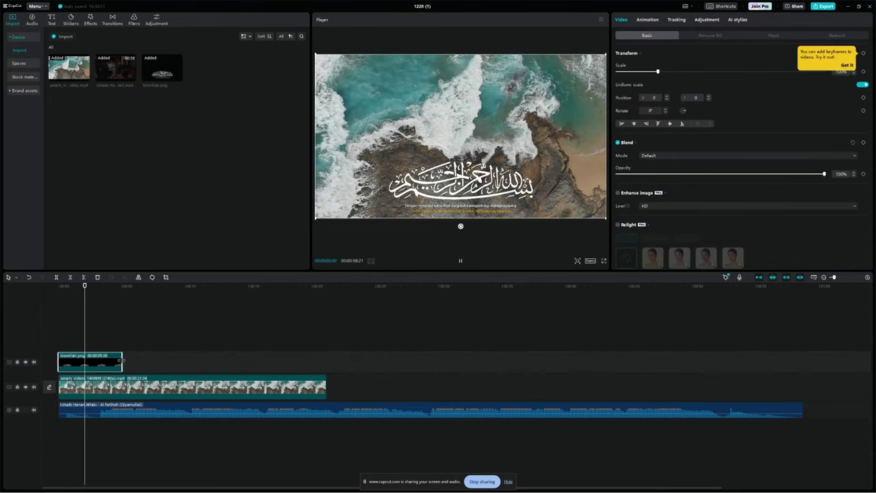
key(space)
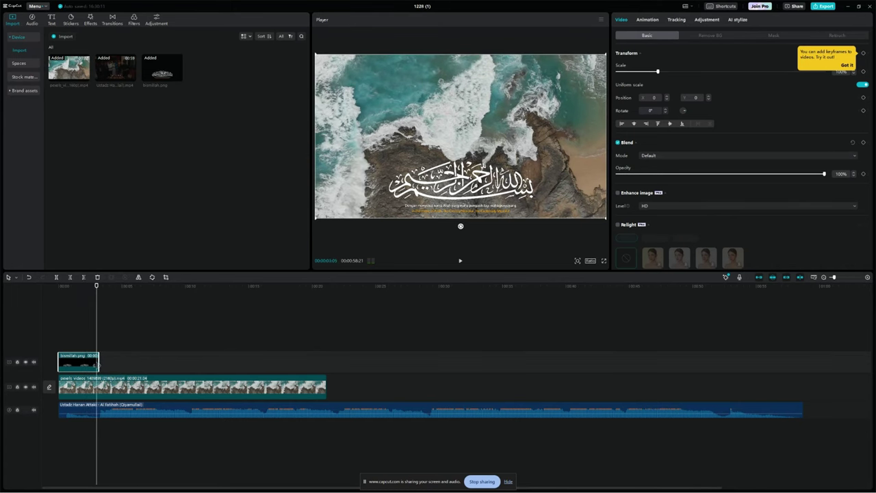
key(alt+Tab)
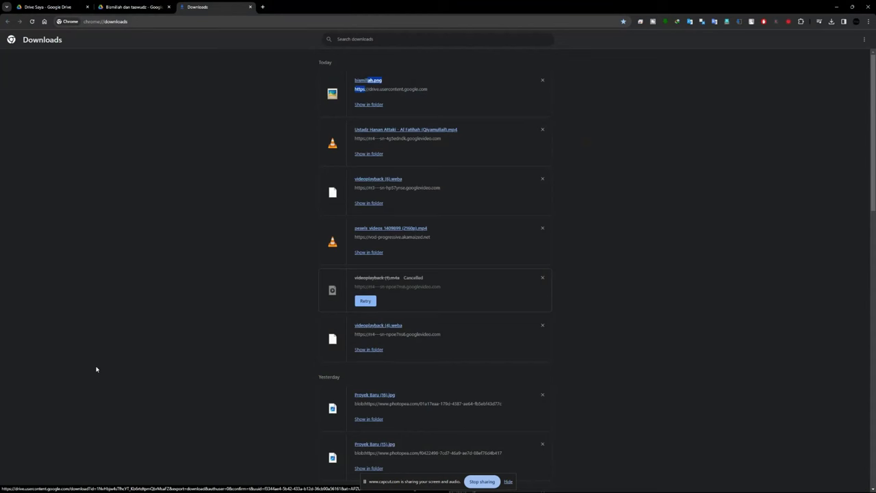
Reopen the 1. Al- Fatihah folder and download Alfatihah 1.png
click(132, 7)
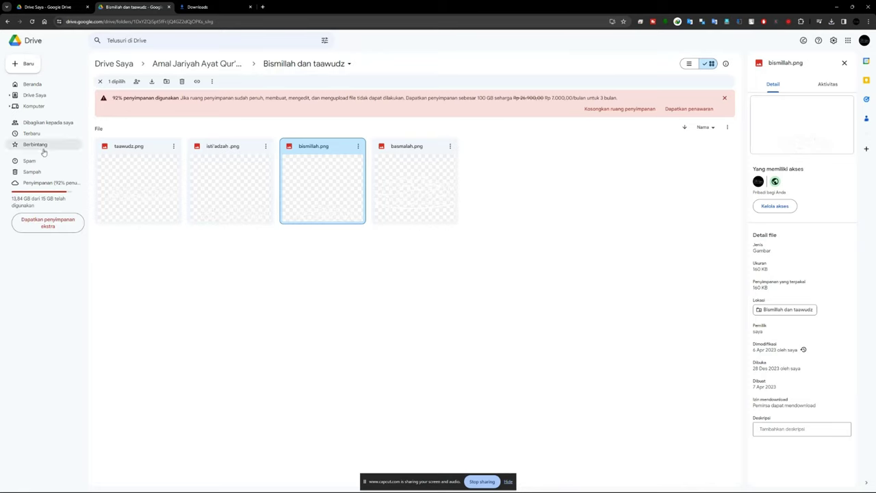
click(217, 69)
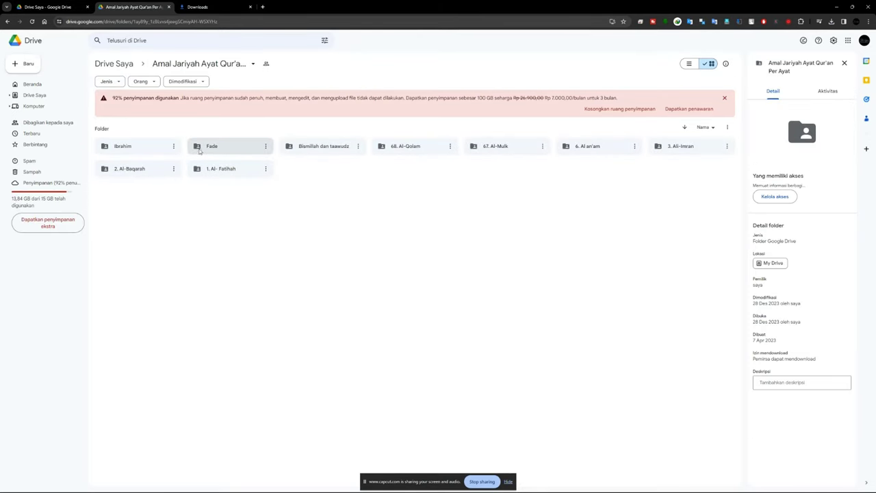
double_click(213, 169)
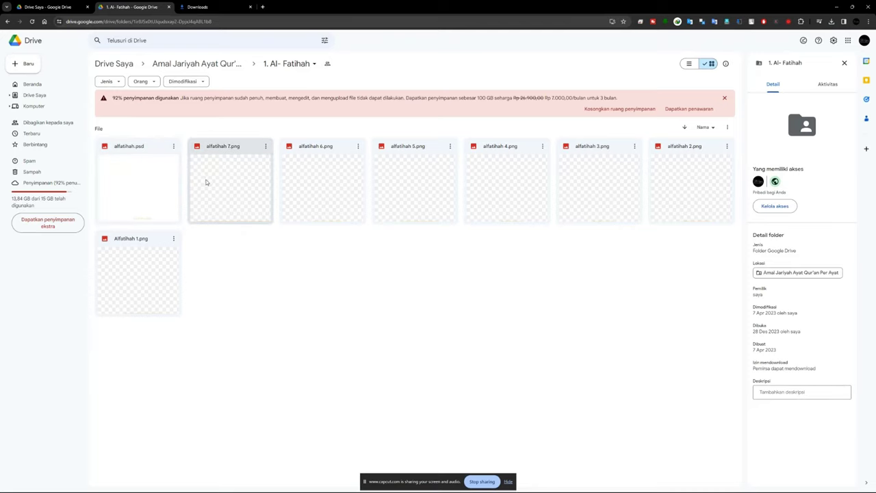
click(155, 252)
right_click(153, 273)
click(176, 299)
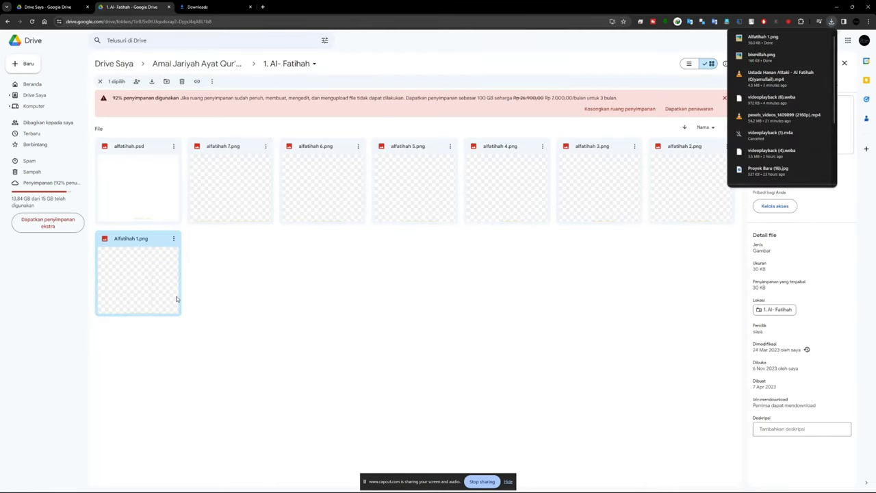
key(ctrl+j)
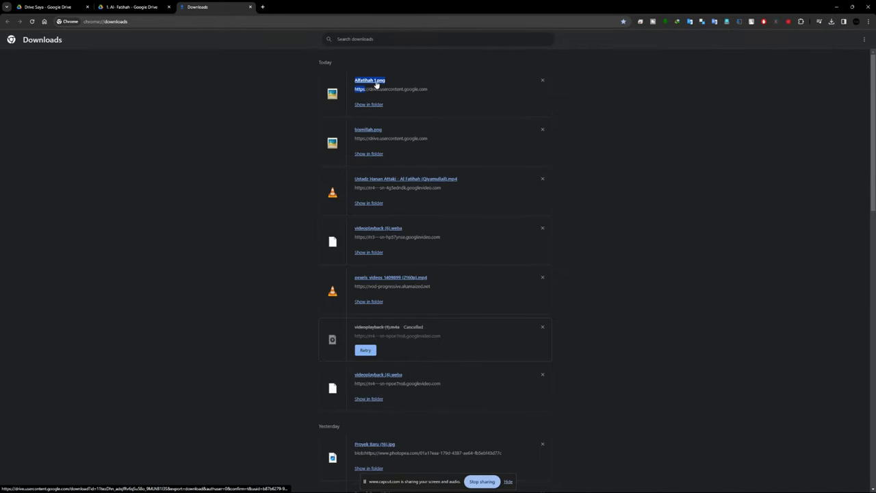
Drop Alfatihah 1.png on the overlay track after the bismillah clip and preview it
key(alt+Tab)
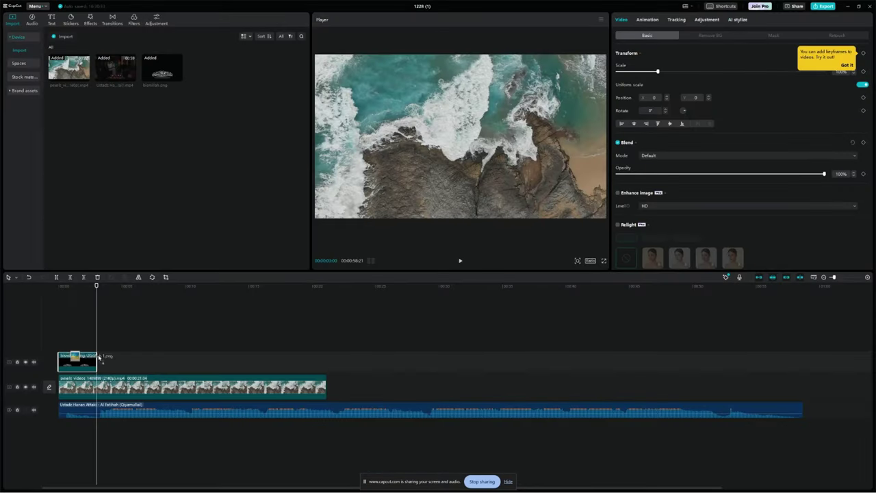
drag(430, 130, 127, 356)
click(88, 286)
key(space)
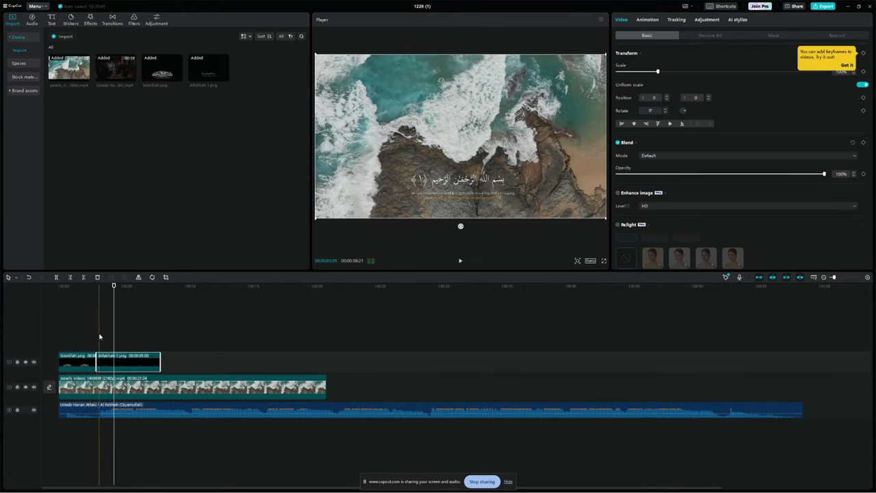
key(space)
Delete the bismillah overlay, move Alfatihah 1 to the track start, and trim its end to the playhead
click(82, 364)
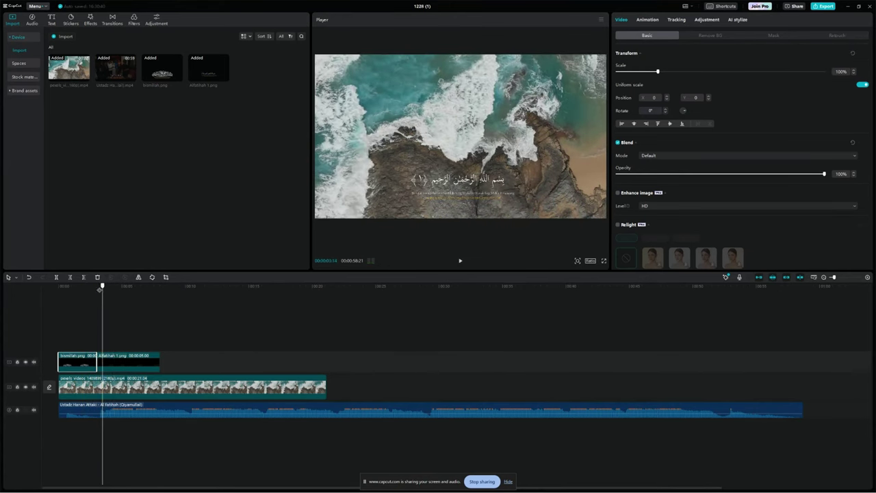
key(Delete)
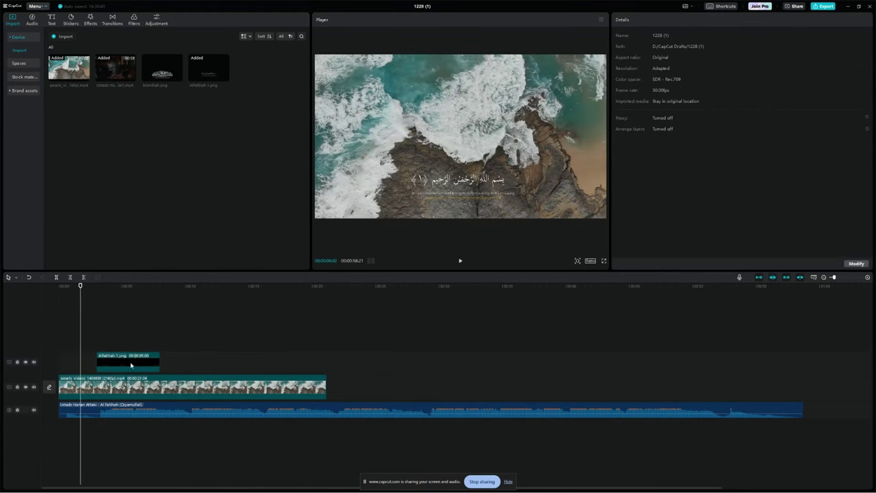
drag(131, 362, 85, 365)
click(60, 286)
key(space)
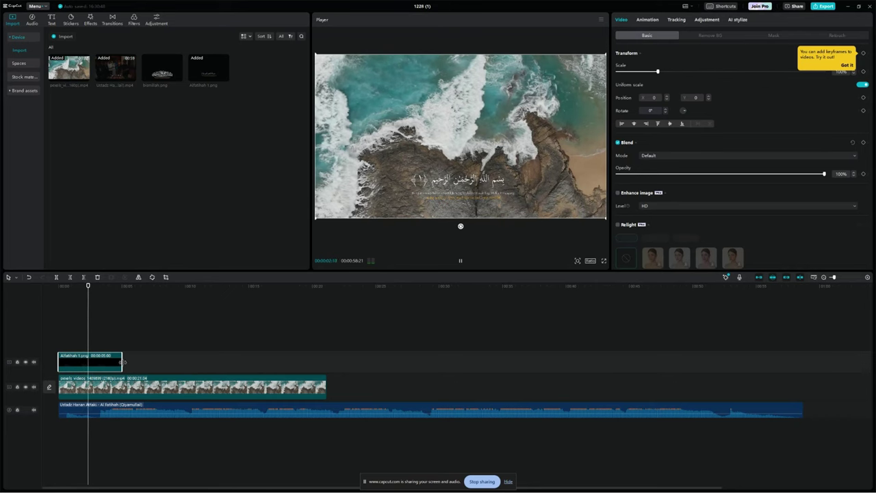
drag(122, 363, 98, 363)
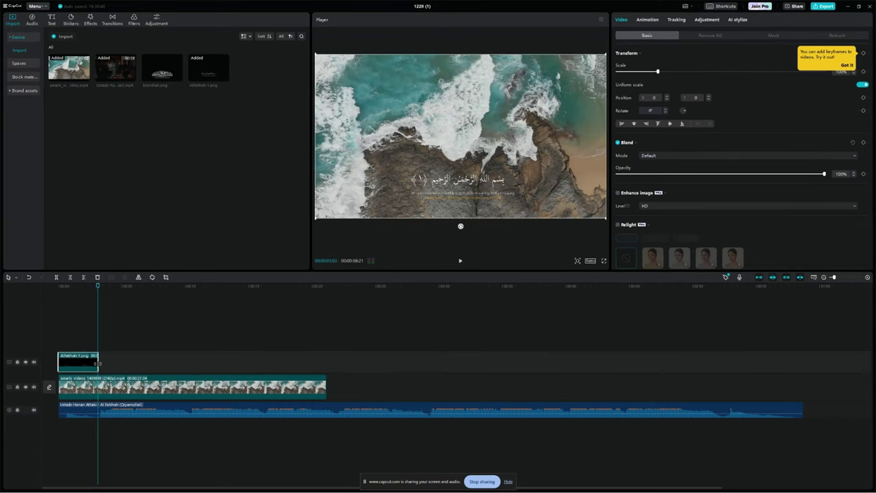
key(alt+Tab)
Download alfatihah 2.png from the 1. Al- Fatihah folder and drag it into CapCut
click(110, 7)
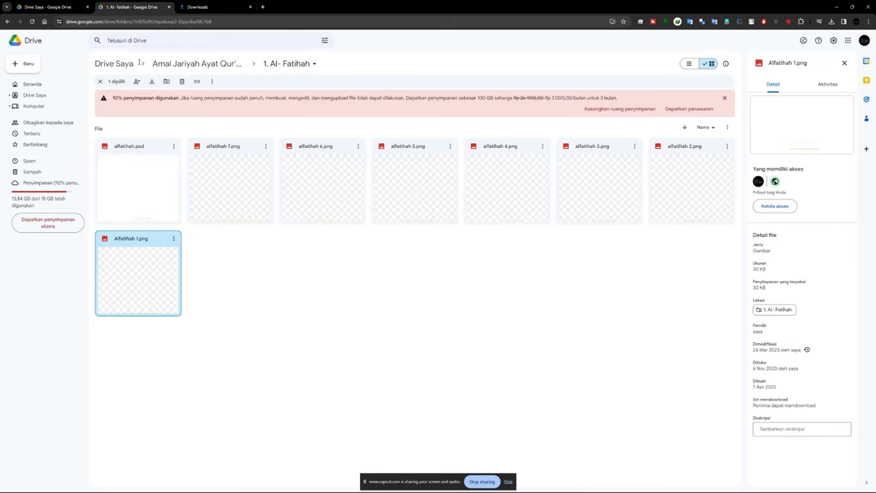
right_click(681, 197)
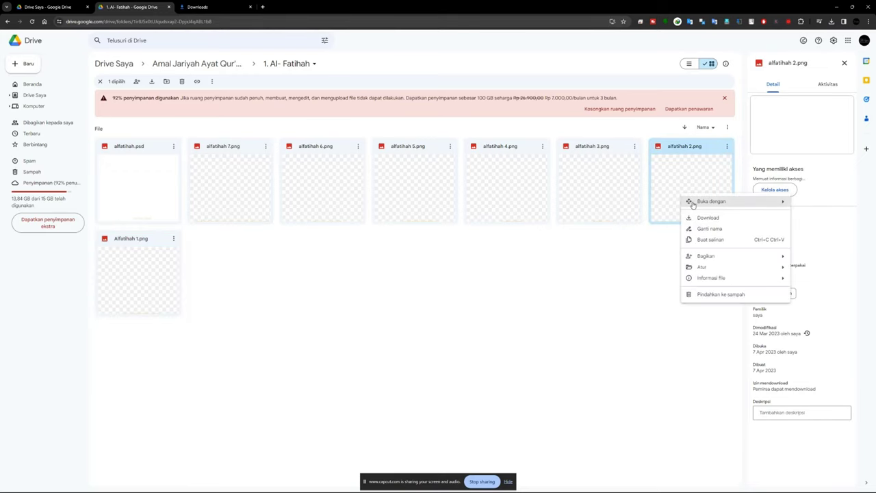
click(705, 217)
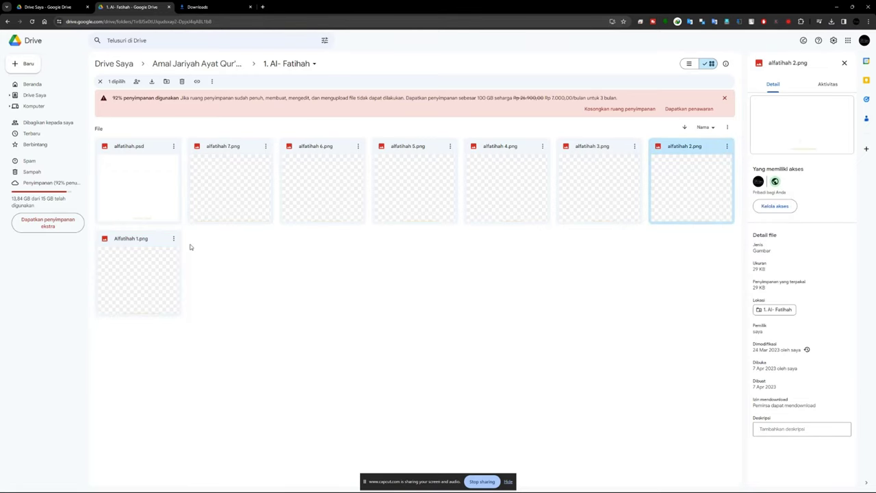
key(ctrl+j)
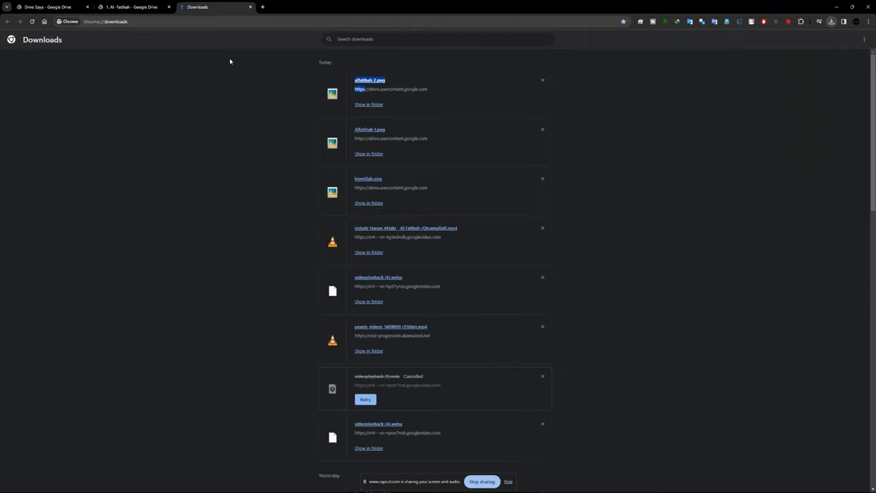
drag(368, 78, 202, 341)
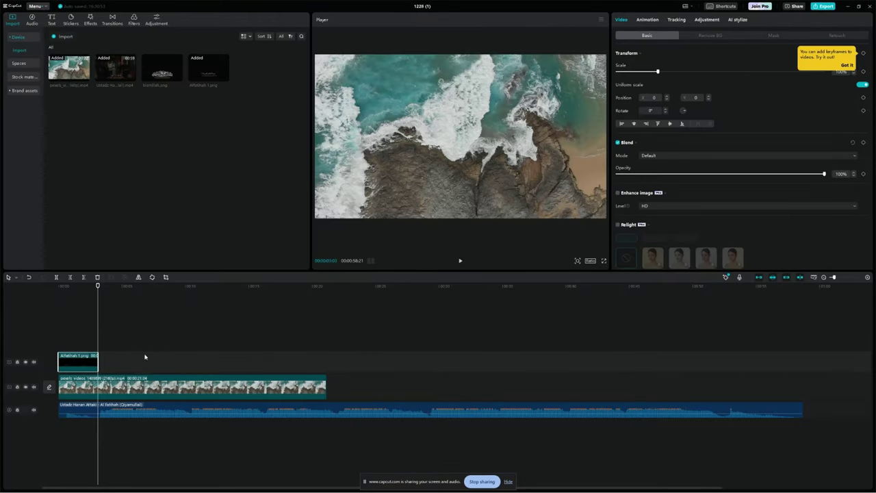
Place alfatihah 2.png right after Alfatihah 1, extend it to 00:00:07:15, and select both verse clips
drag(145, 357, 127, 361)
key(space)
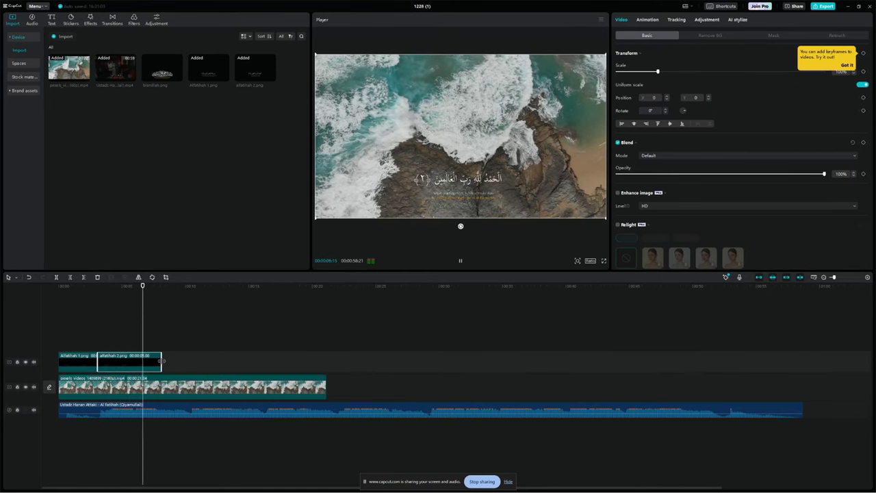
drag(162, 360, 187, 360)
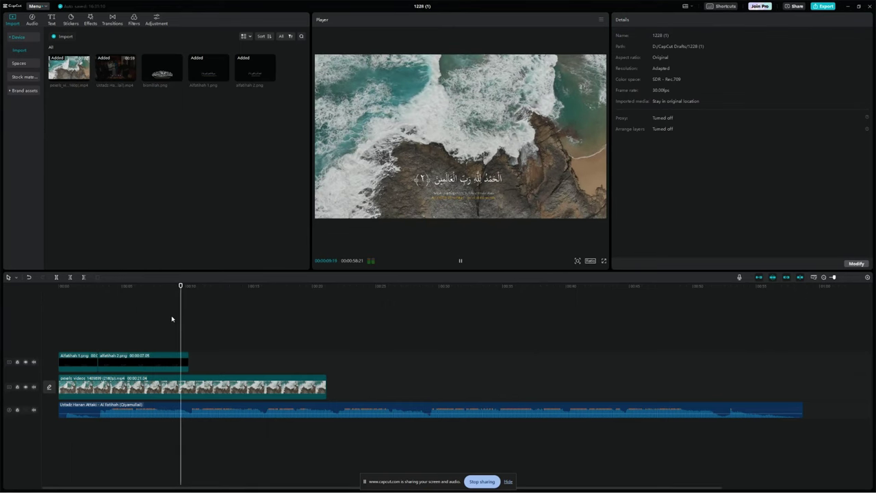
key(space)
drag(188, 358, 193, 357)
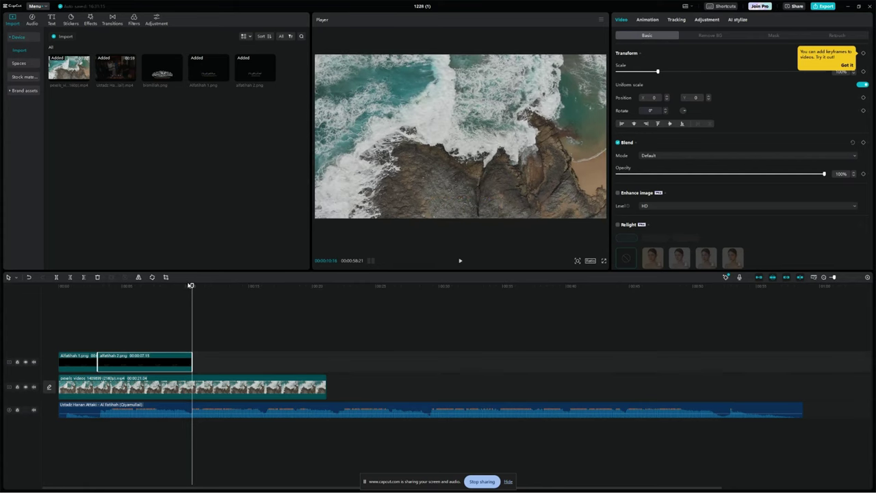
drag(191, 286, 169, 286)
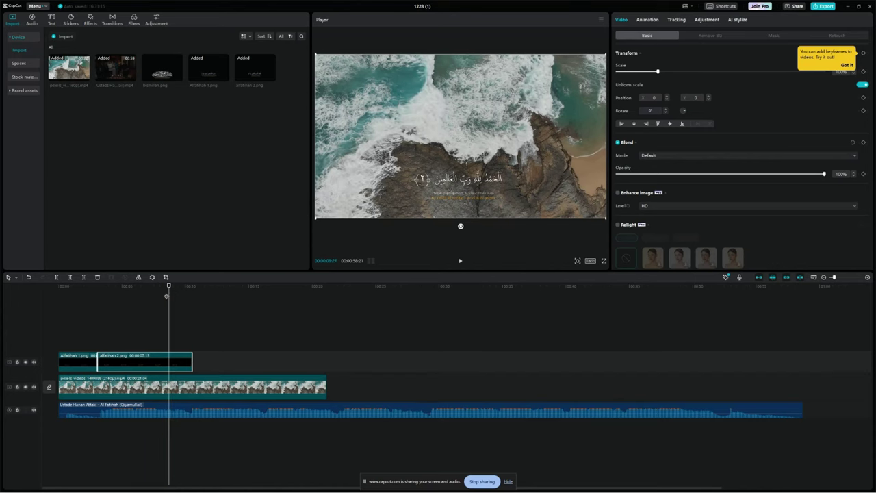
click(142, 286)
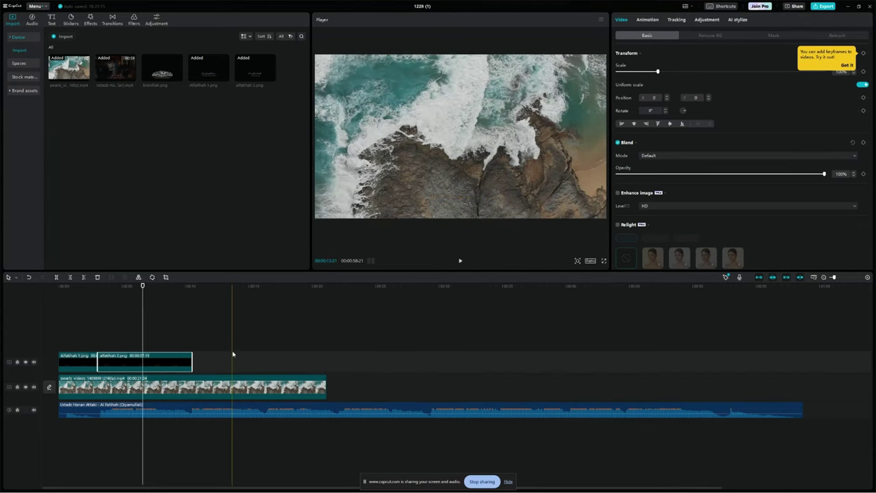
drag(228, 348, 27, 364)
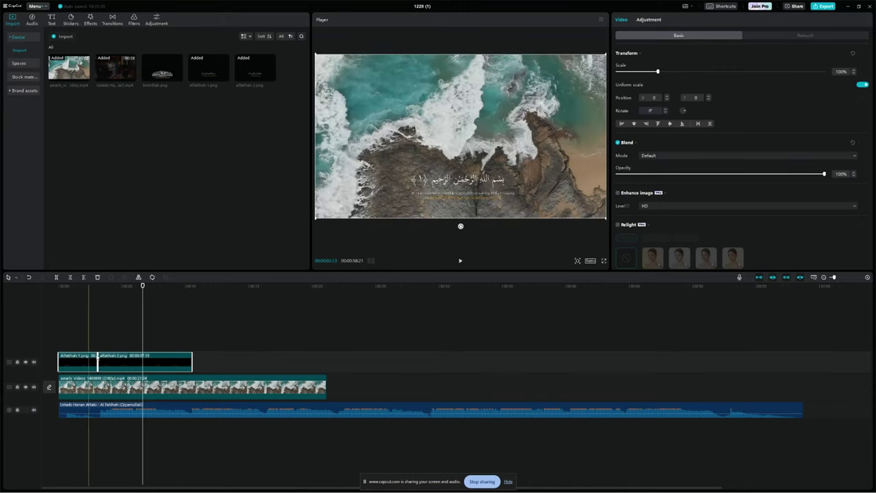
Give alfatihah 2 a Fade Out exit animation and Alfatihah 1 a Fade In entrance animation
click(123, 355)
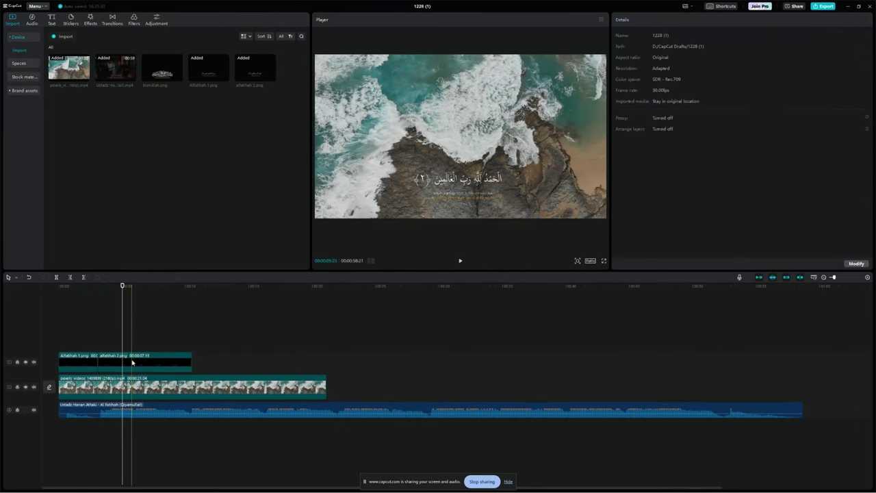
click(648, 19)
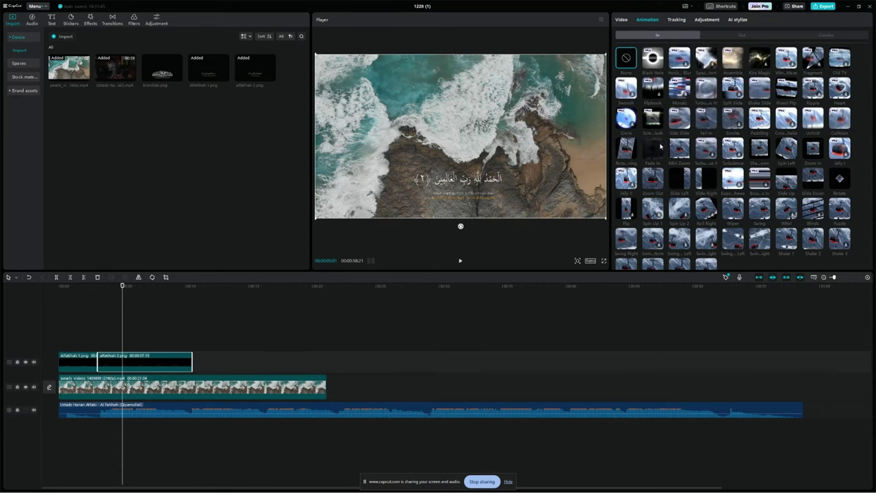
click(742, 35)
click(657, 147)
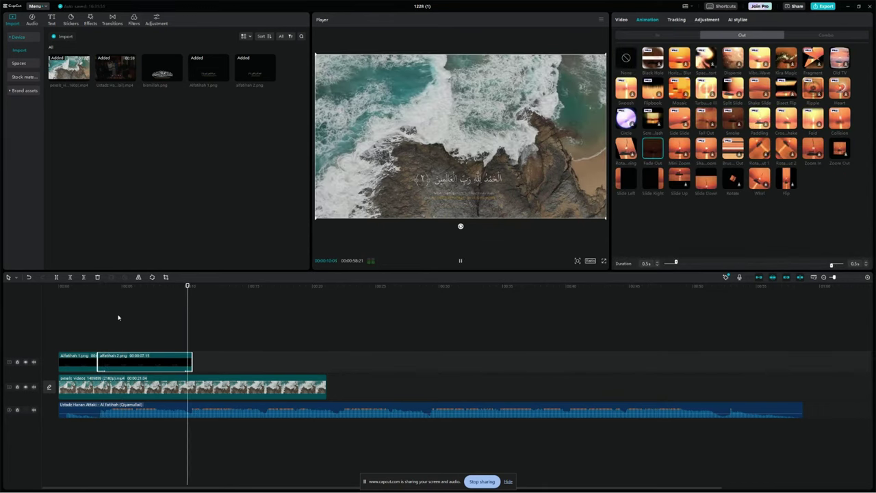
click(88, 369)
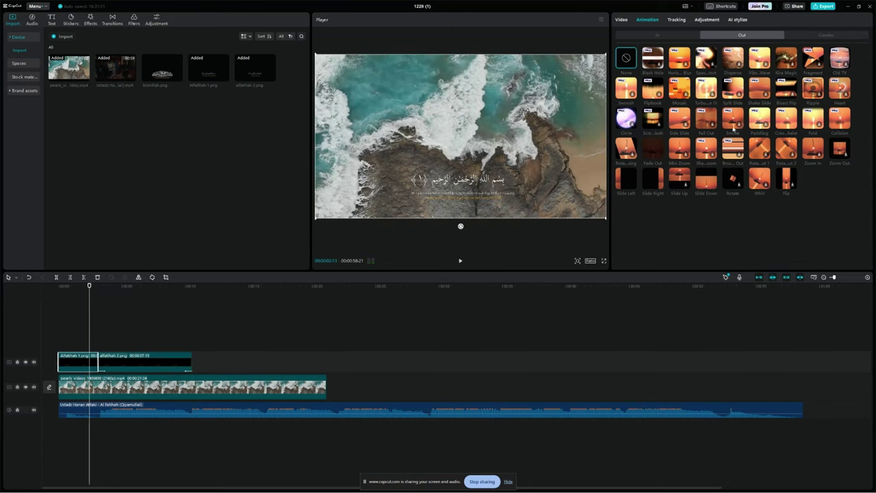
click(657, 35)
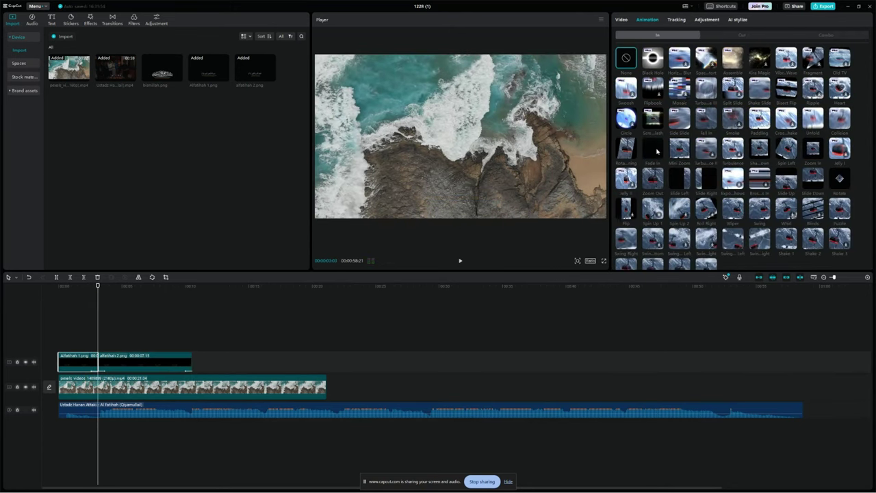
click(655, 149)
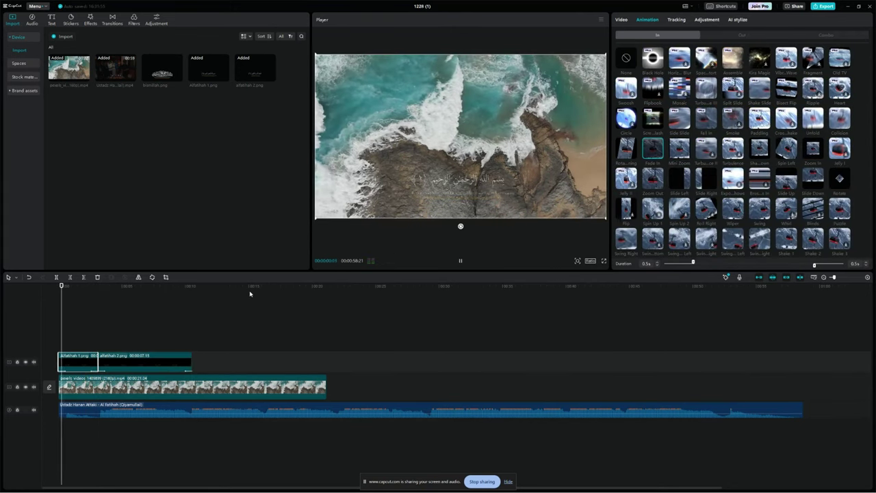
Preview the faded verse overlays, then return to the 1. Al- Fatihah Drive folder
click(88, 285)
key(space)
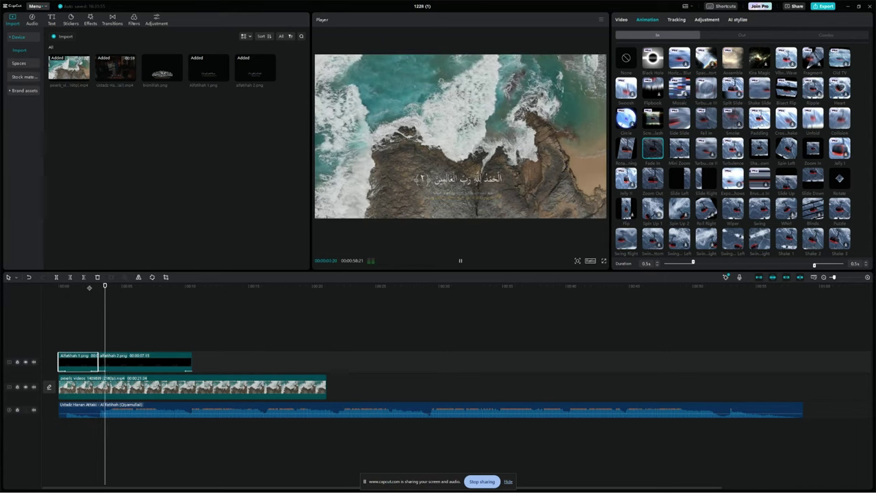
key(space)
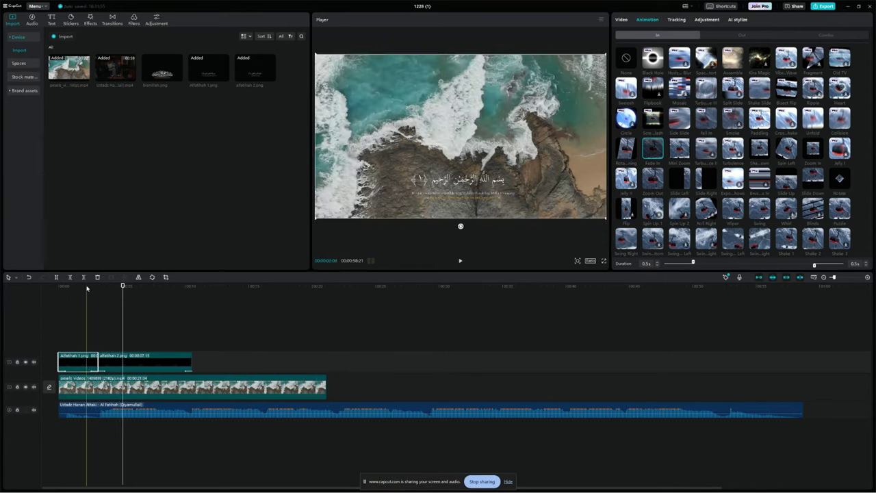
key(alt+Tab)
click(109, 7)
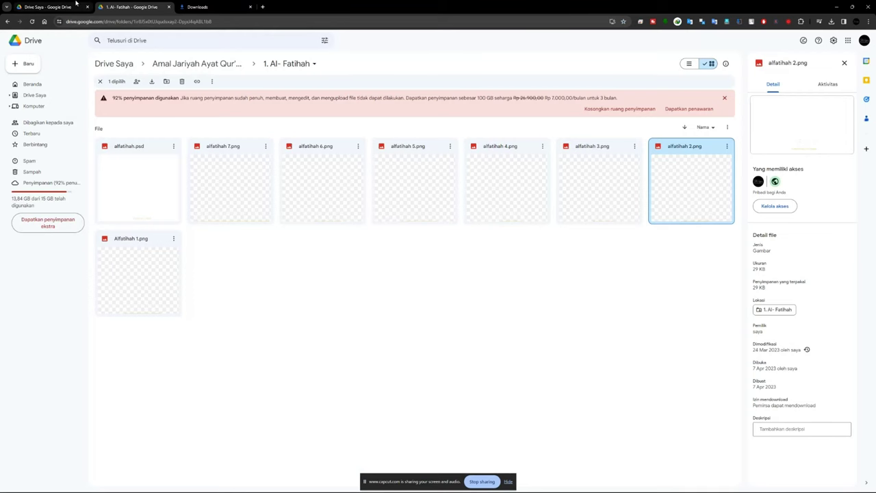
Download fade.png from the Amal Jariyah > Fade folder in Google Drive and drag it from the downloads list toward CapCut
click(76, 6)
click(134, 6)
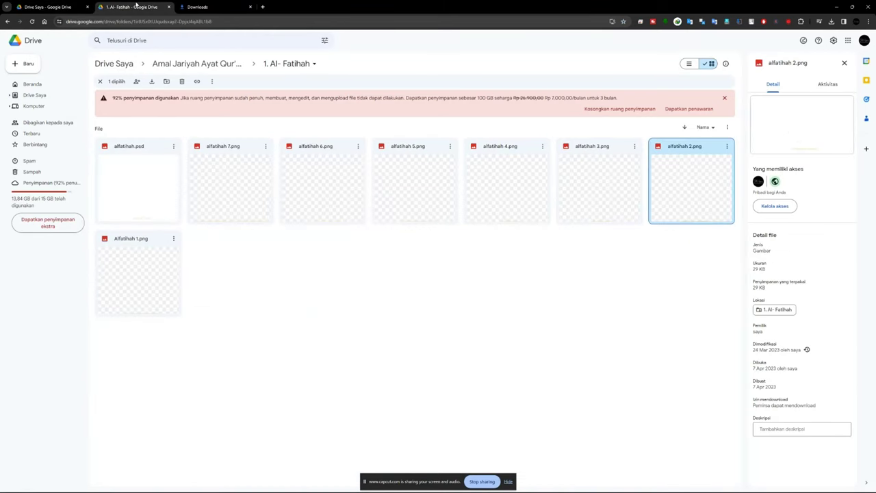
click(201, 63)
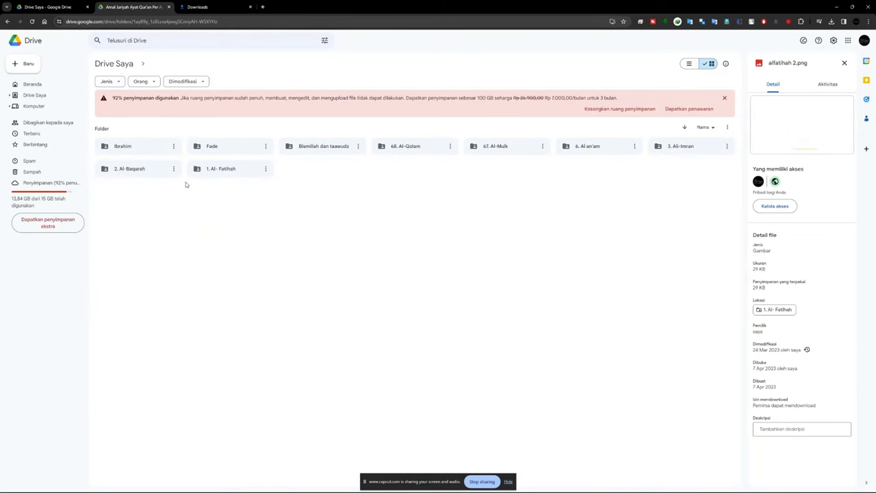
double_click(232, 147)
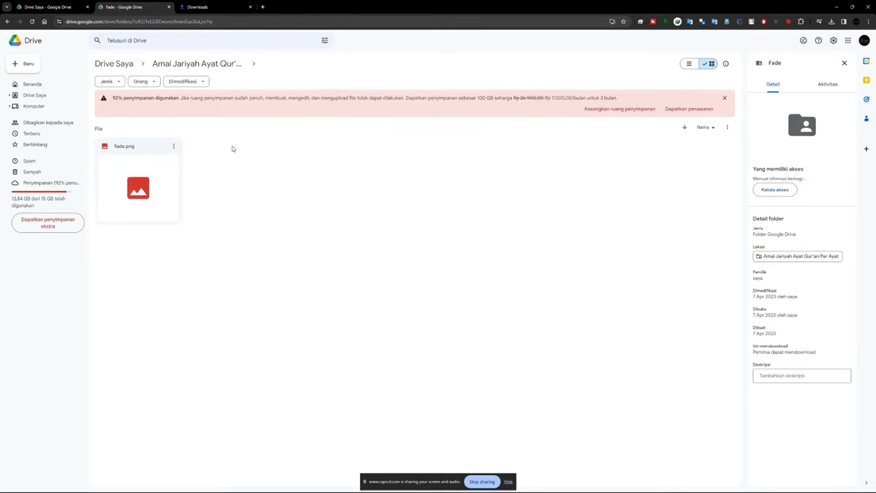
right_click(146, 190)
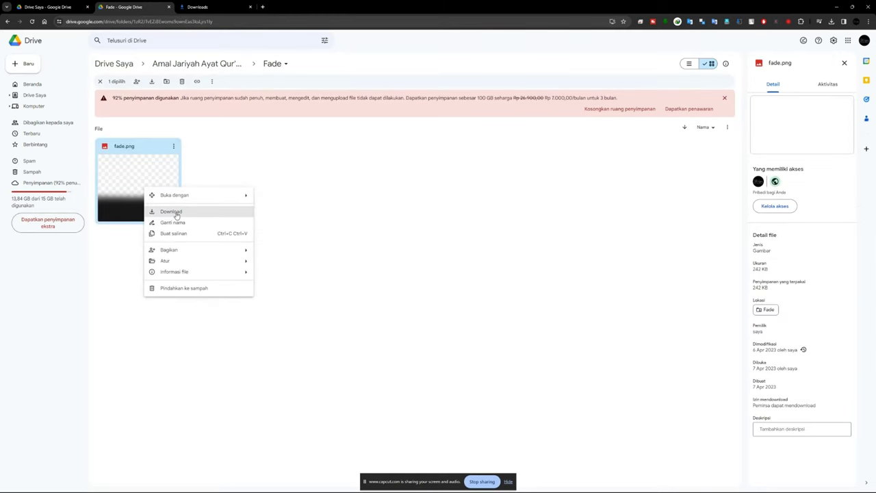
click(167, 209)
key(ctrl+j)
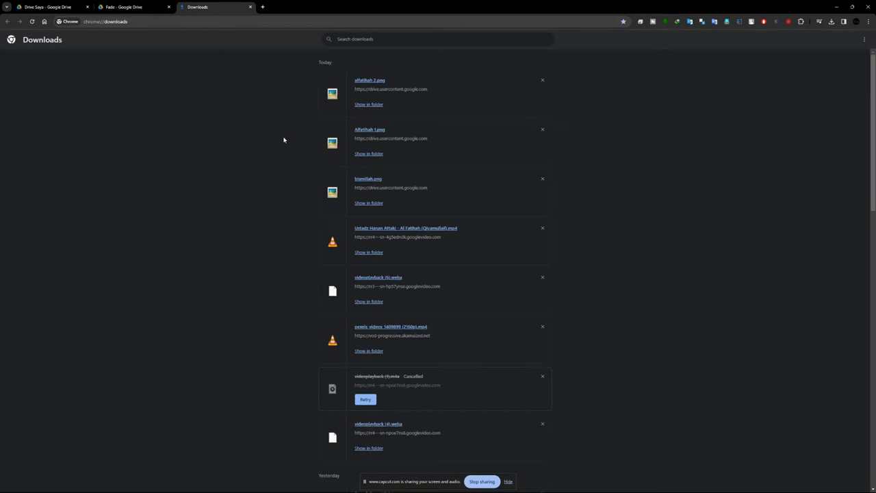
drag(363, 80, 230, 344)
Drop fade.png onto a new top track at 0 seconds in the CapCut timeline
key(alt+Tab)
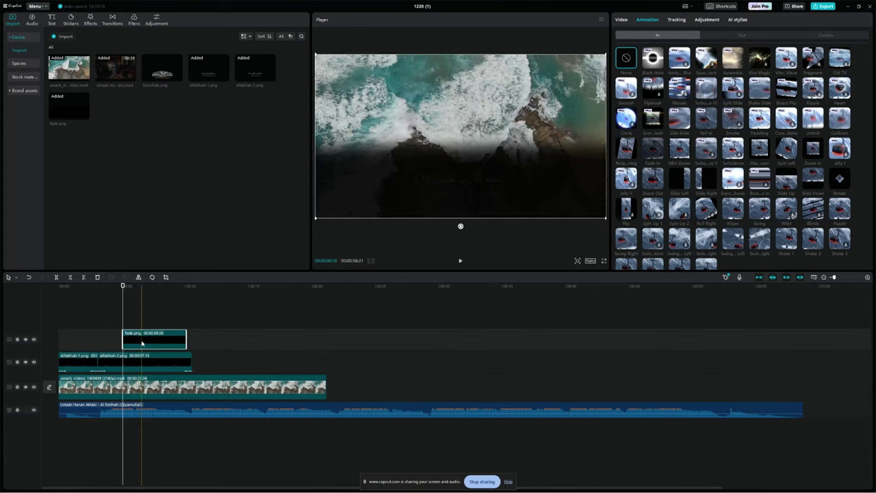
drag(135, 357, 75, 331)
click(101, 339)
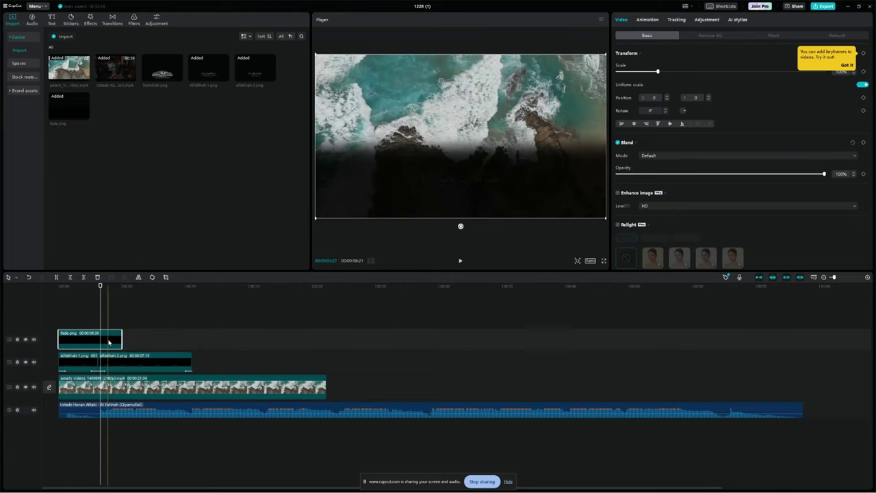
Check the Alfatihah 1 and alfatihah 2 verse layers below, then preview from the start
scroll(680, 137, down, 3)
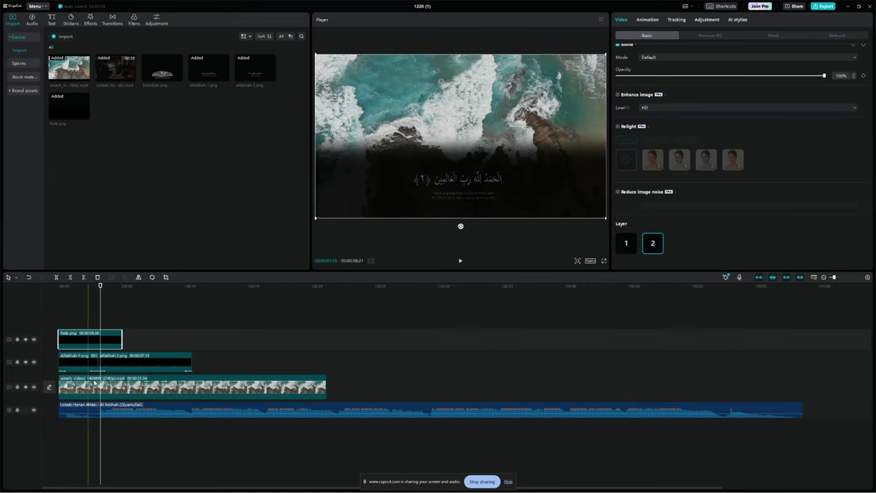
click(119, 361)
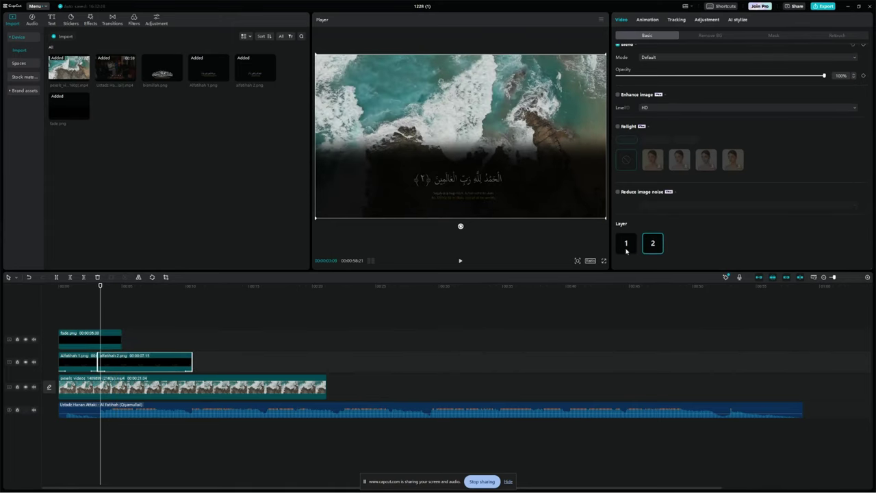
click(86, 361)
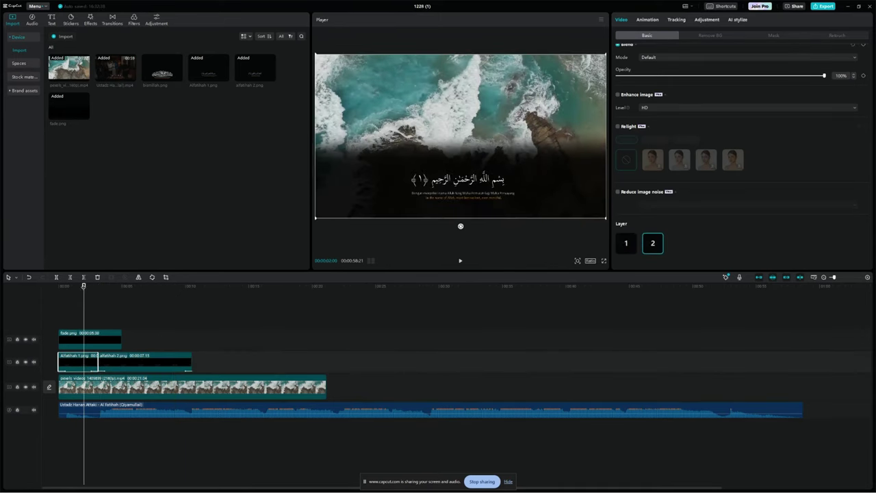
key(Home)
key(space)
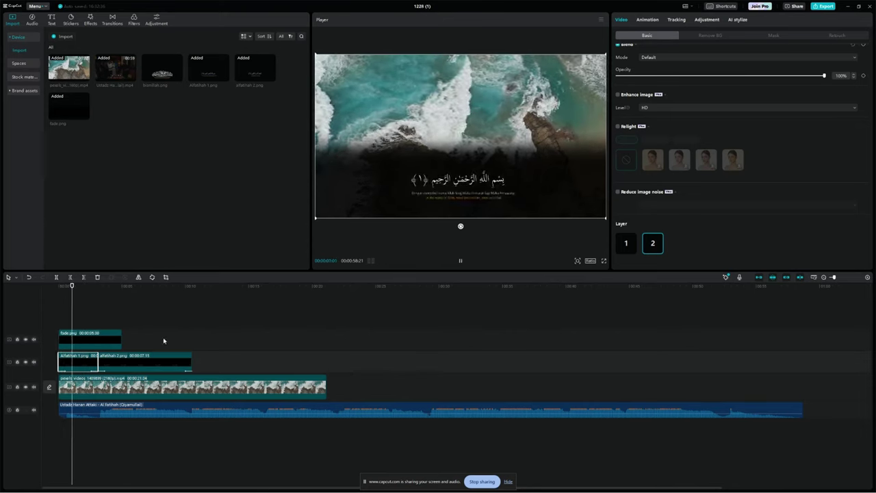
Set the fade.png gradient to 75% opacity, keep it centred, and preview
click(89, 339)
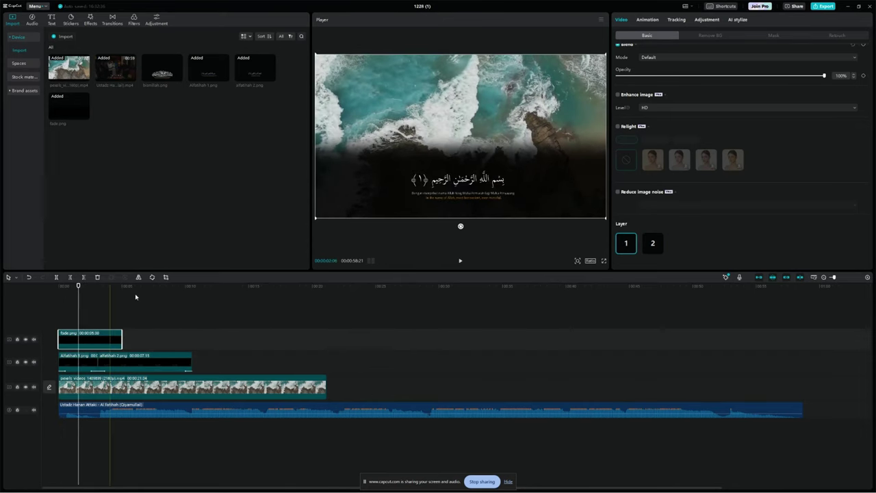
drag(446, 124, 446, 139)
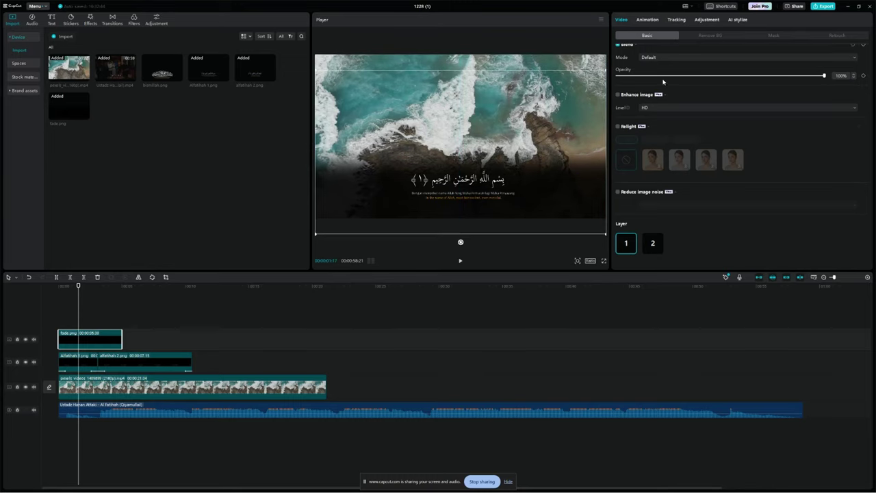
drag(802, 76, 773, 76)
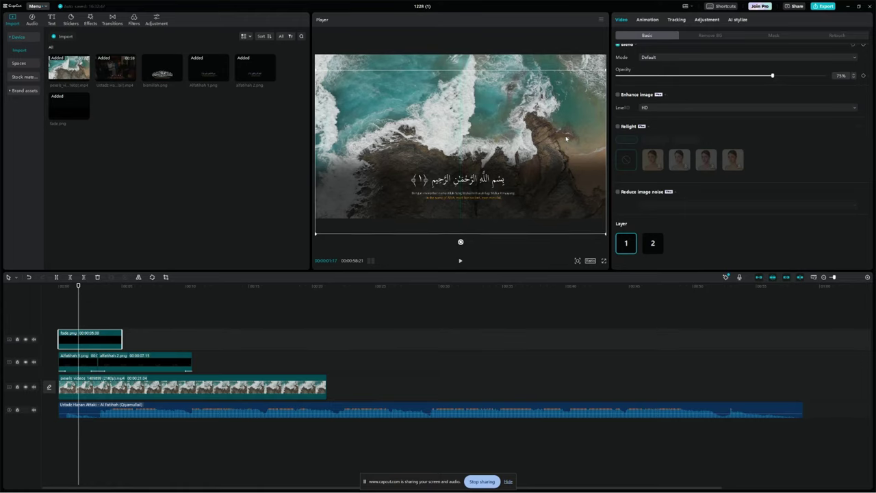
drag(567, 139, 565, 128)
drag(79, 287, 58, 288)
key(space)
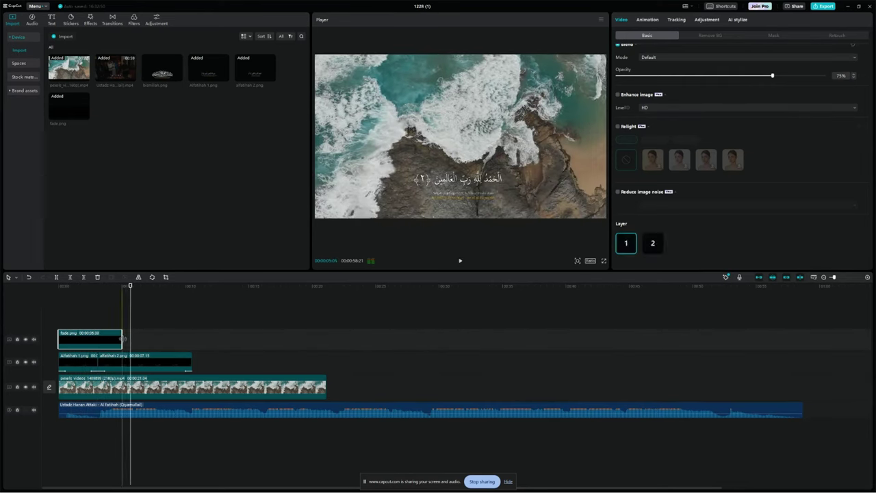
Stretch the fade clip to about 44 seconds and scrub back to check the first verse
drag(122, 339, 621, 339)
click(131, 291)
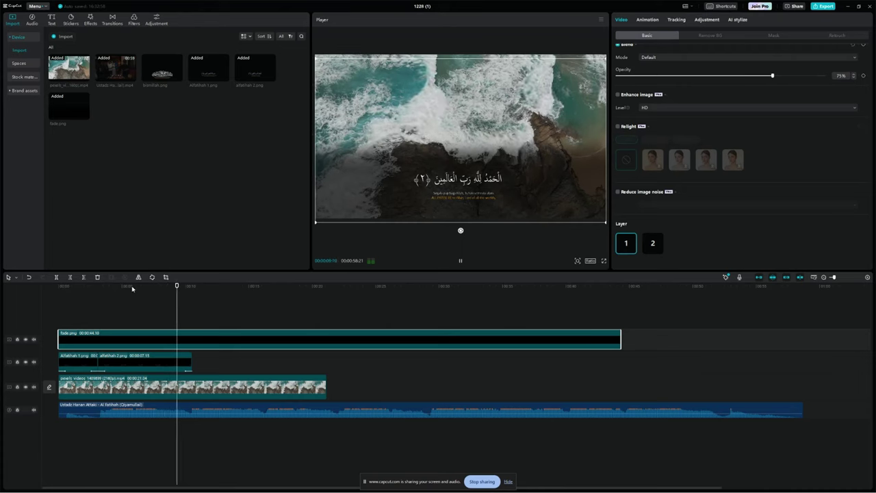
key(space)
drag(173, 293, 110, 293)
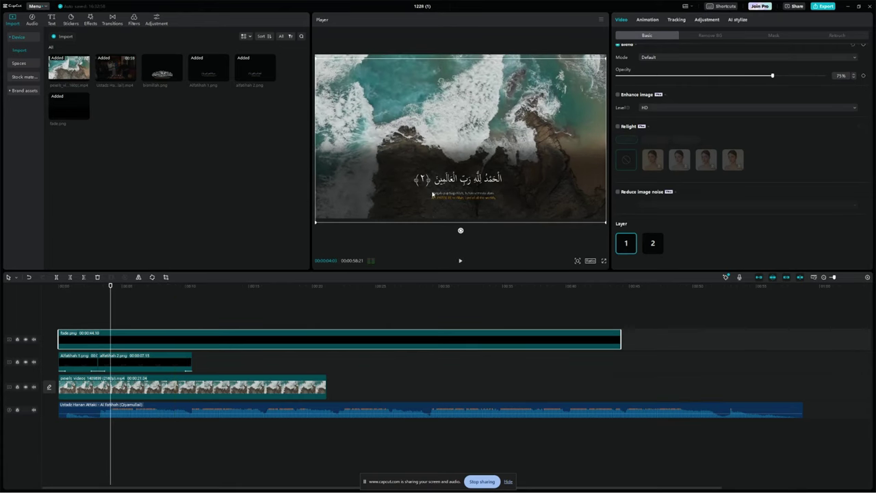
drag(110, 288, 81, 287)
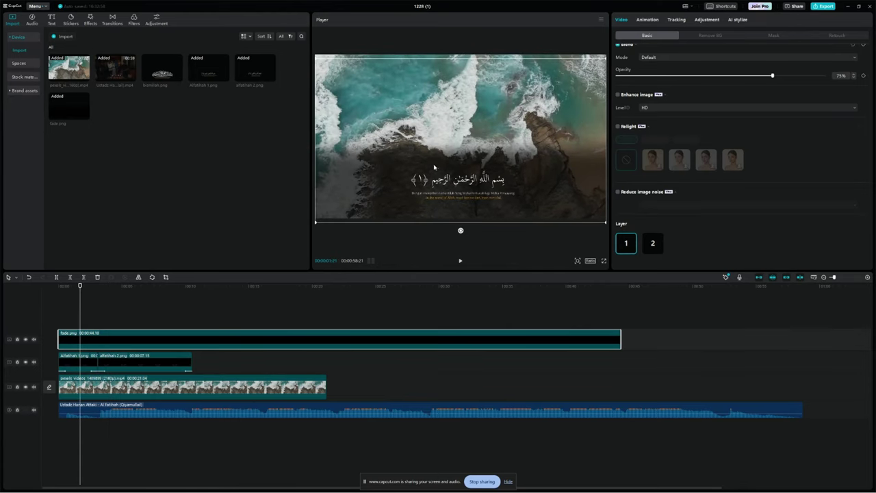
click(135, 364)
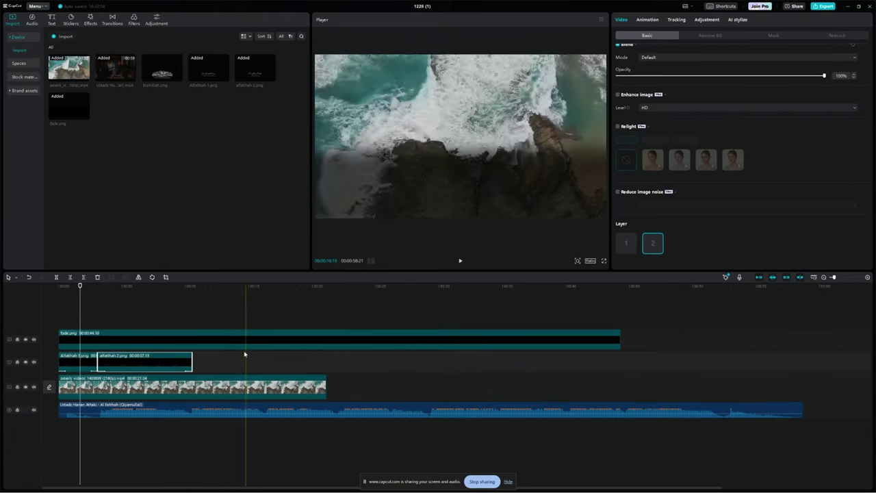
Combine both Alfatihah verse clips into a compound clip and move the verse text lower
click(79, 360)
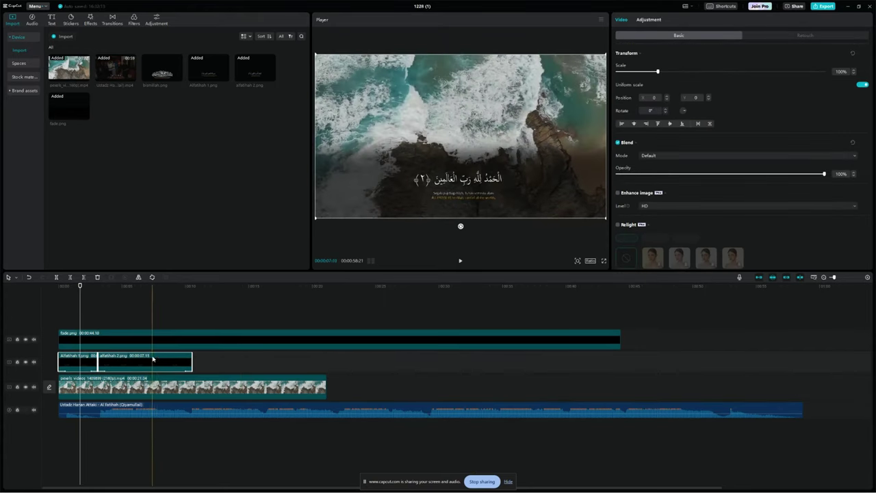
click(221, 364)
click(84, 363)
right_click(88, 363)
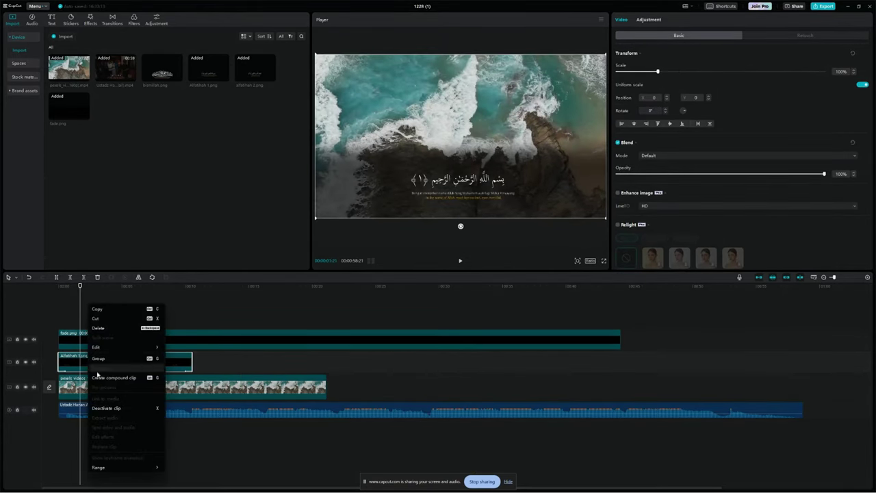
click(124, 379)
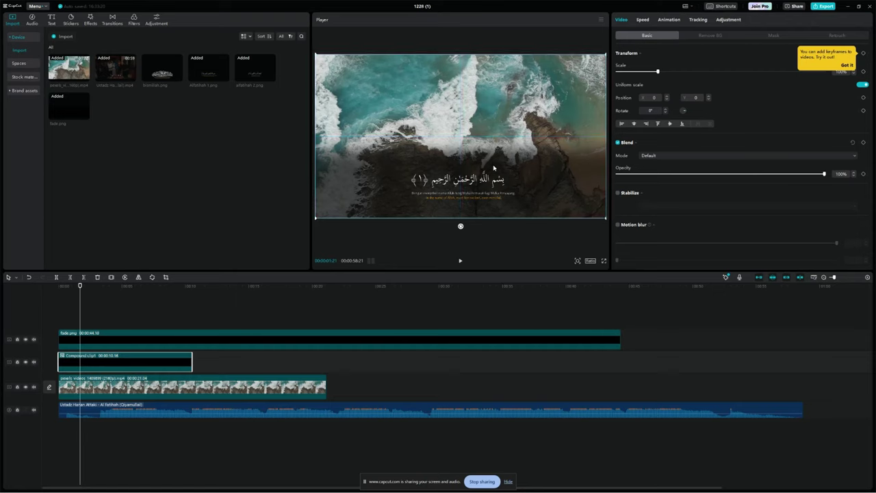
drag(493, 167, 493, 180)
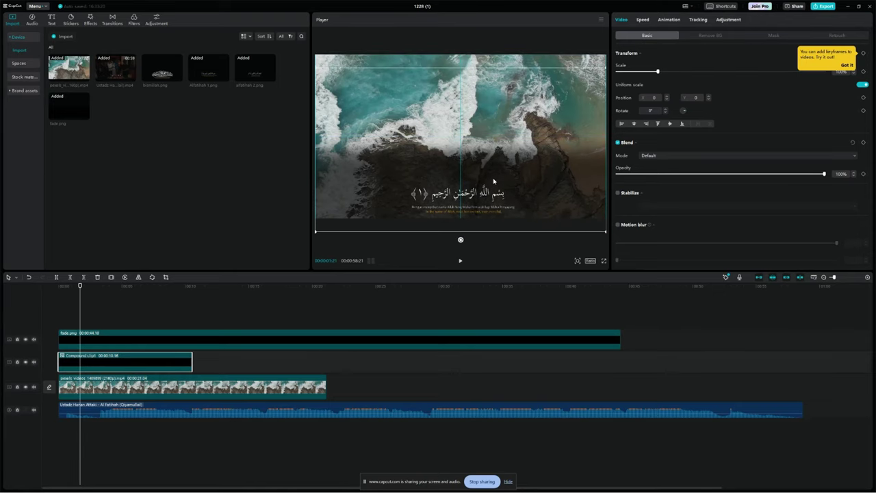
Lower the fade.png gradient to vertical position -212 and preview from the start
click(117, 338)
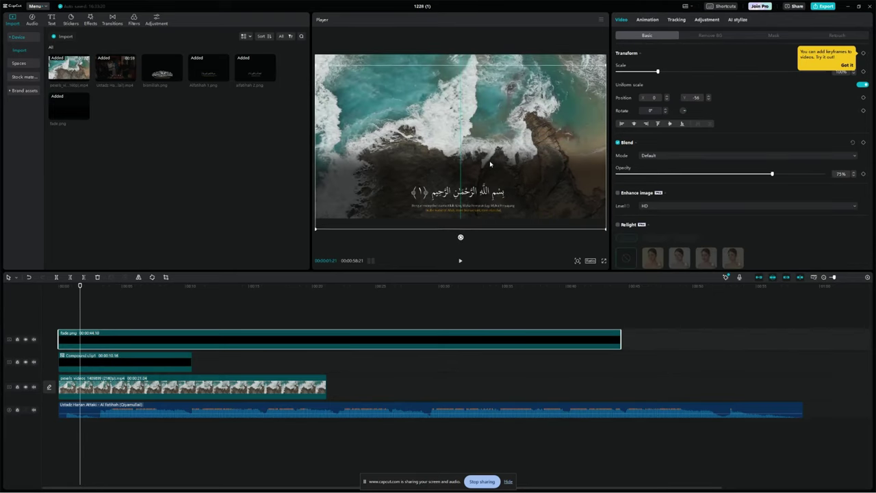
drag(490, 163, 490, 168)
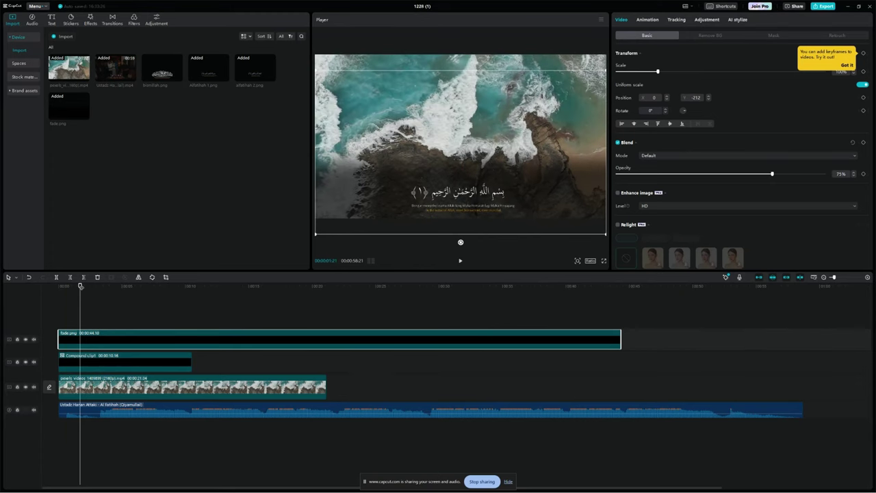
click(37, 288)
key(space)
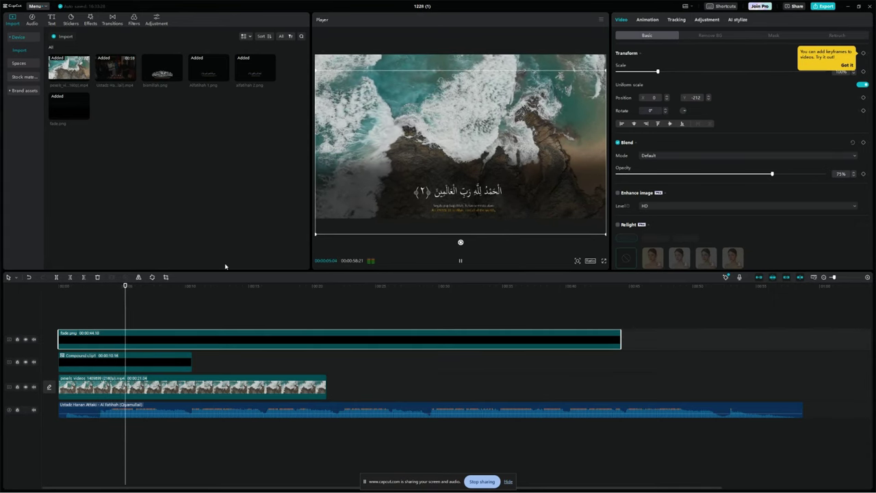
key(space)
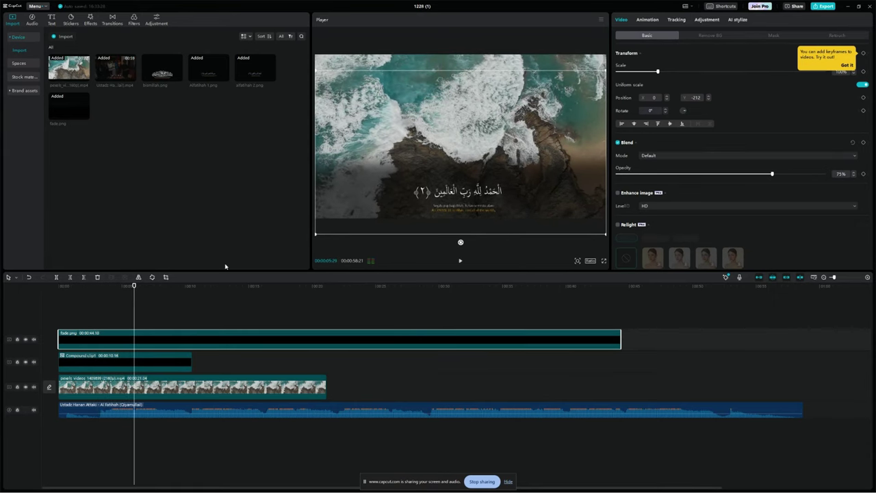